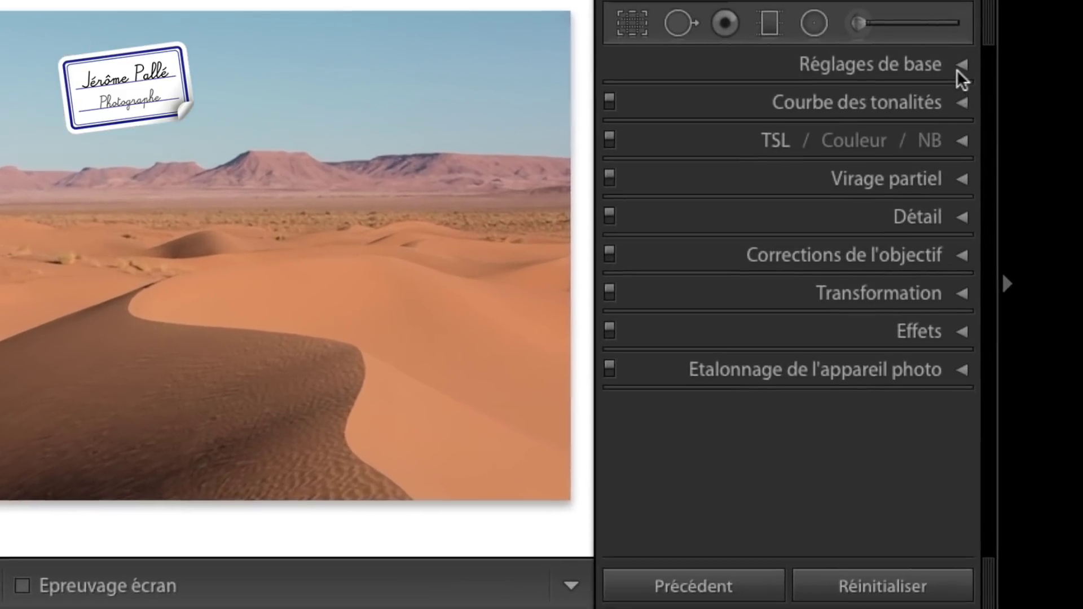
- Try a global saturation of +100 on the desert photo and reset saturation to 0
click(995, 145)
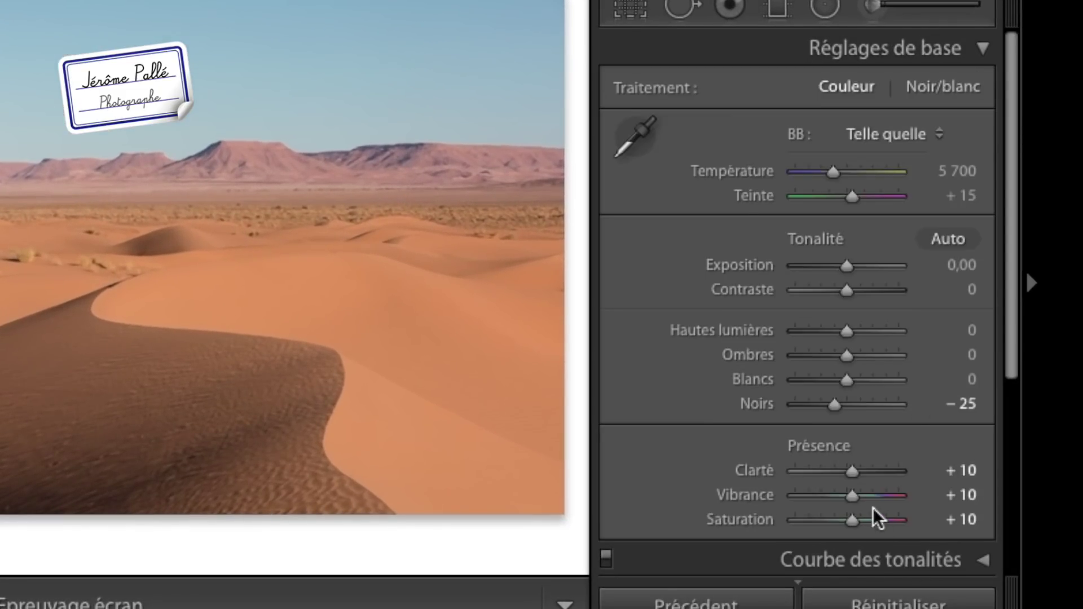
drag(853, 525, 925, 534)
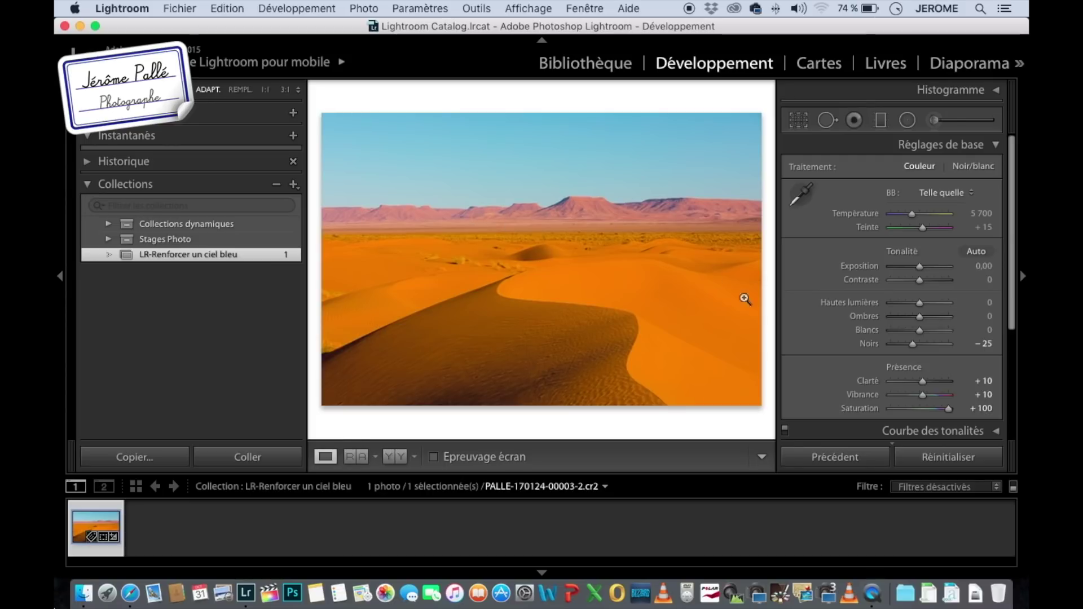
double_click(859, 412)
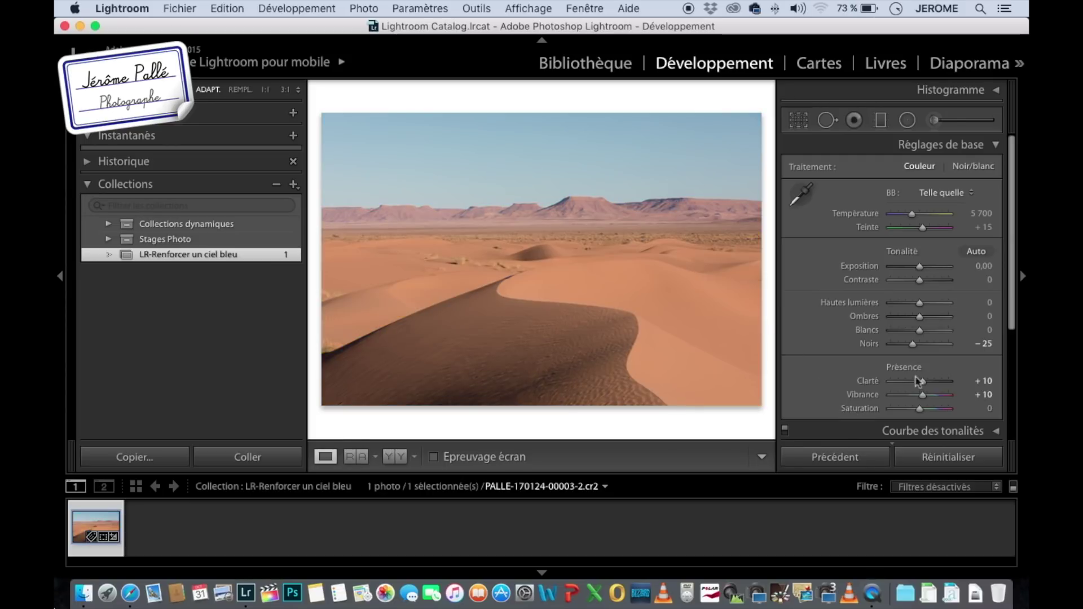
drag(921, 410, 968, 412)
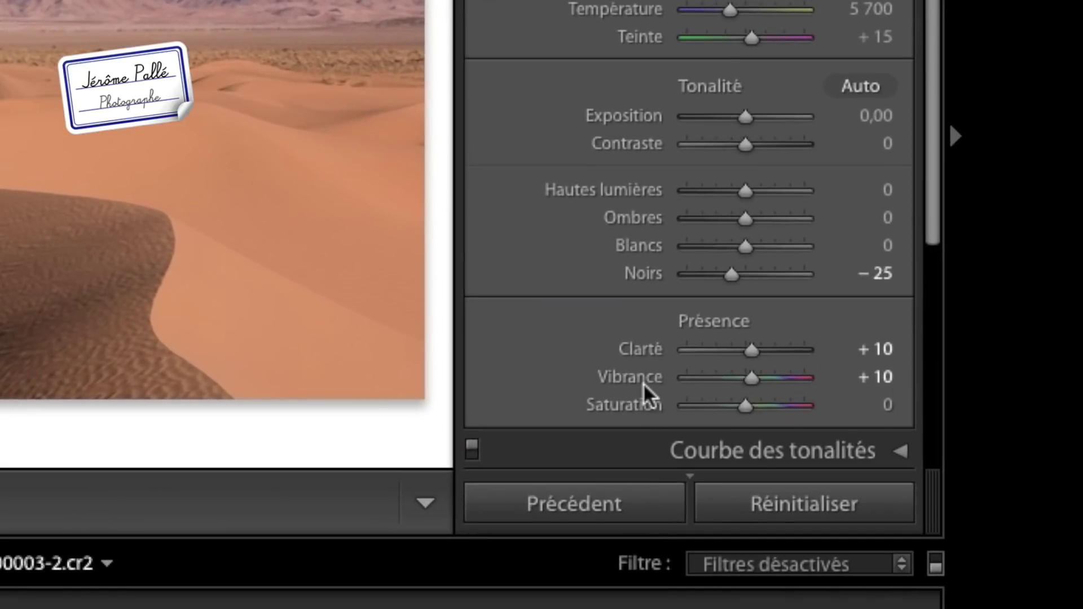
- Compare global vibrance at +100 with global saturation at +100, resetting each to 0
drag(756, 381, 903, 392)
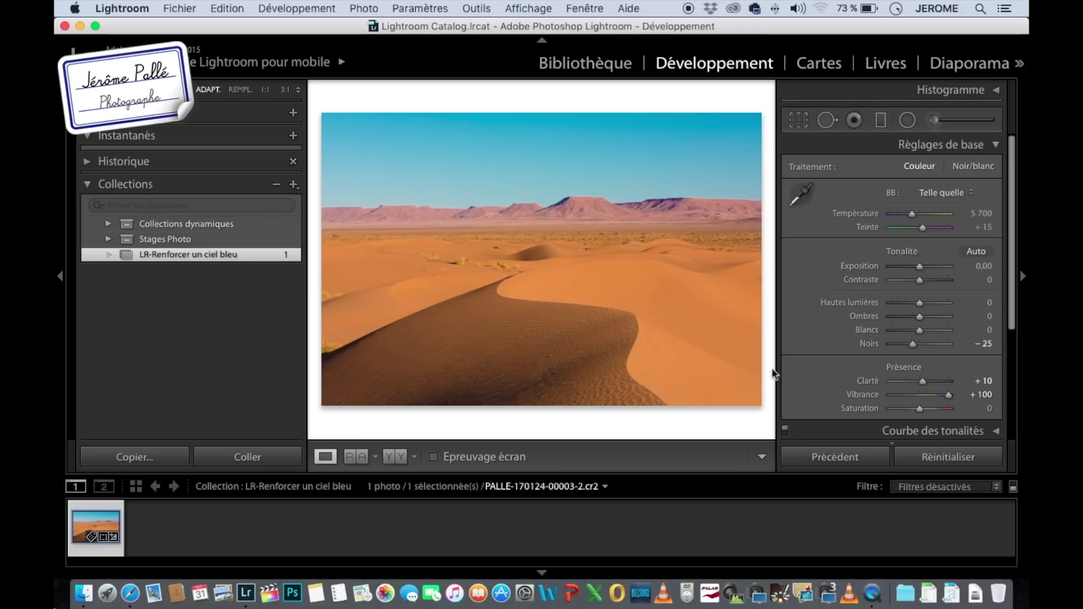
double_click(871, 400)
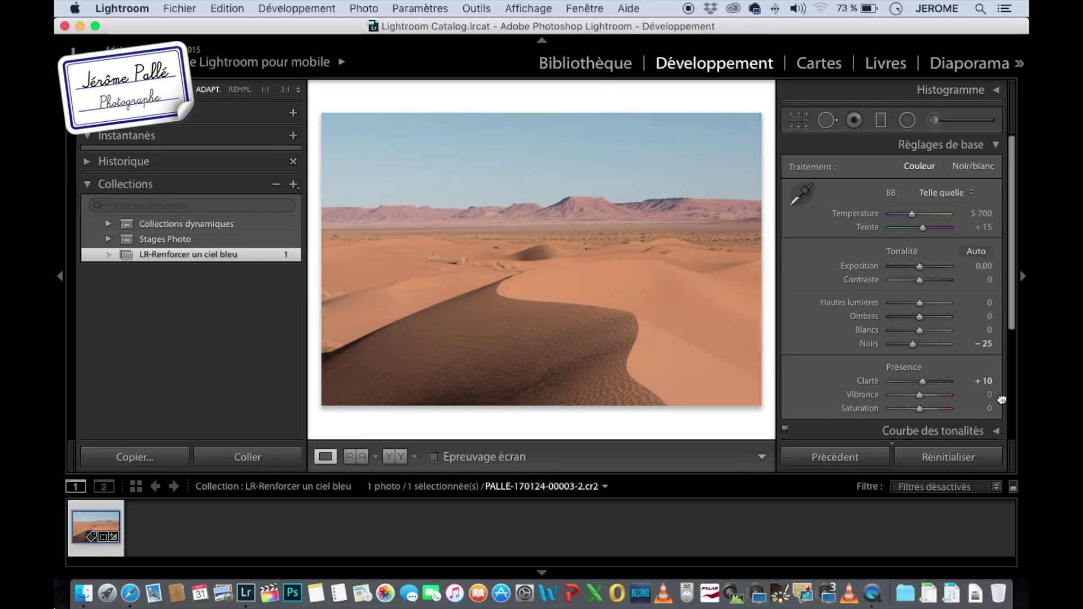
drag(921, 396, 953, 399)
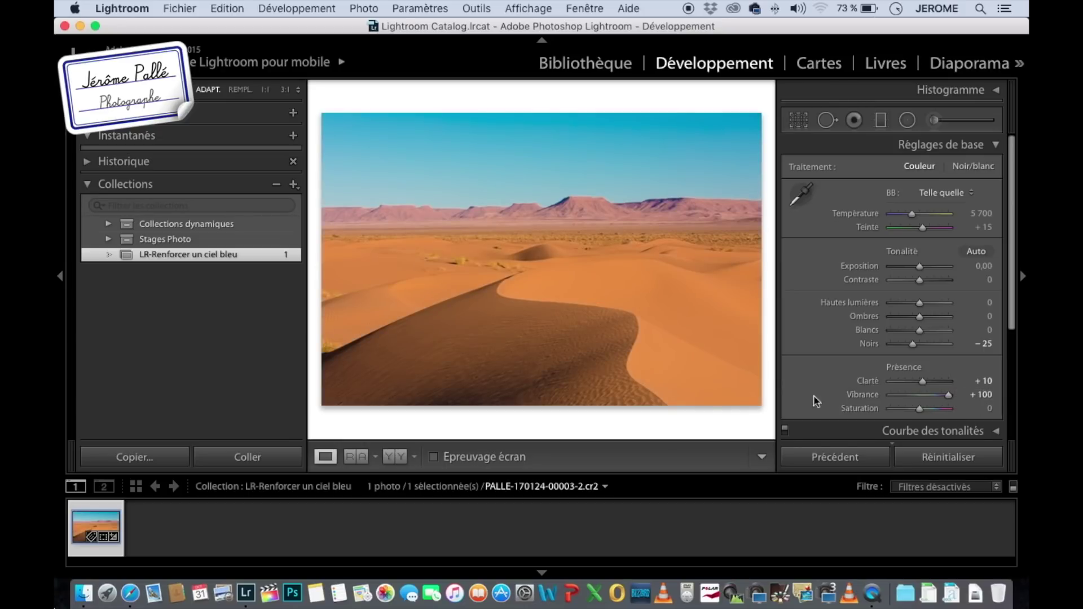
double_click(867, 397)
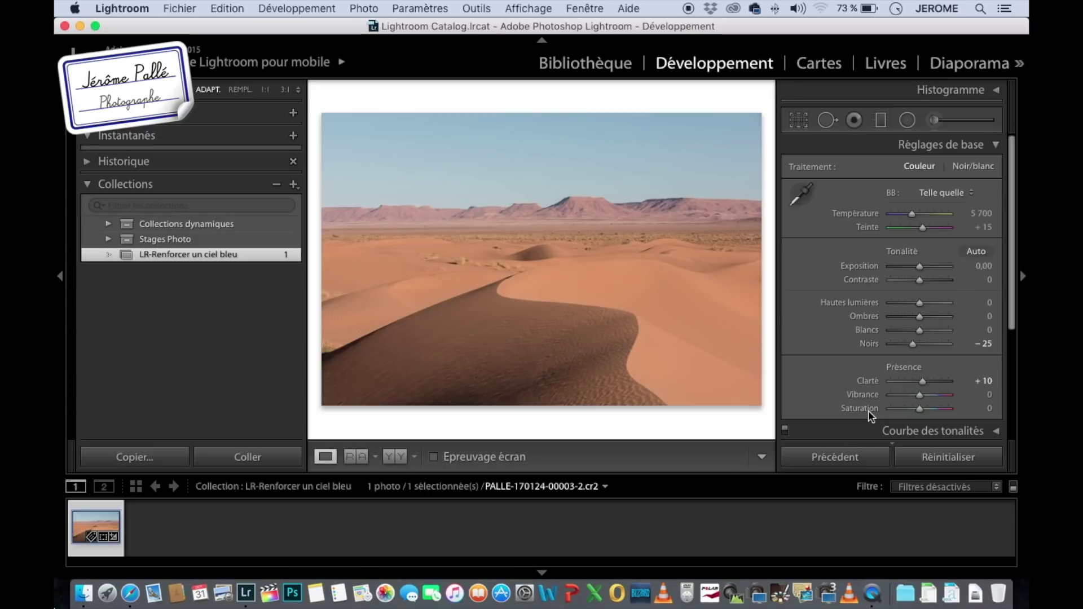
drag(920, 408, 953, 408)
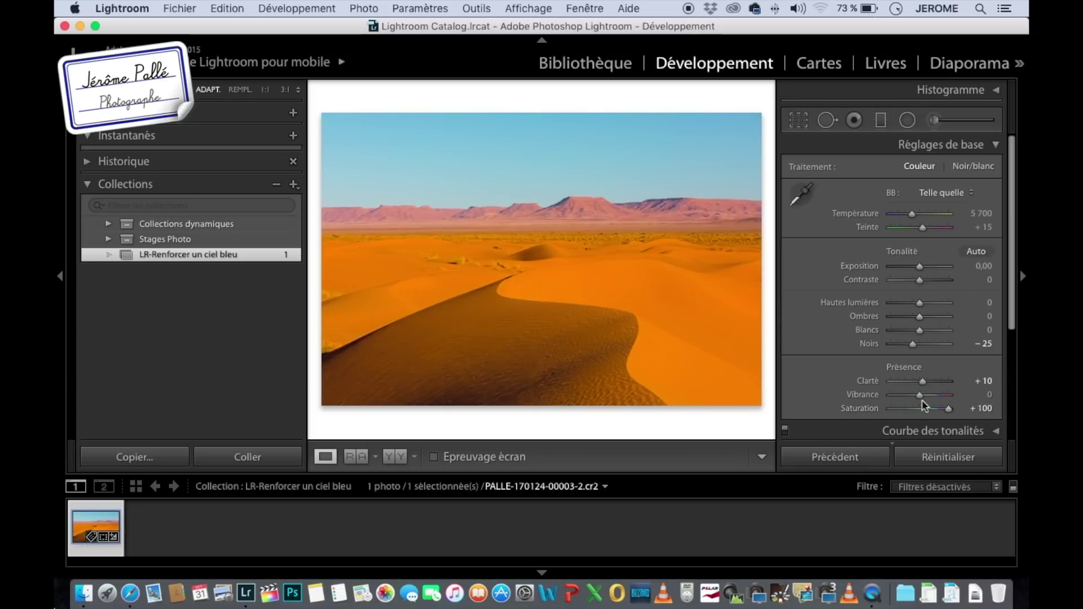
double_click(851, 409)
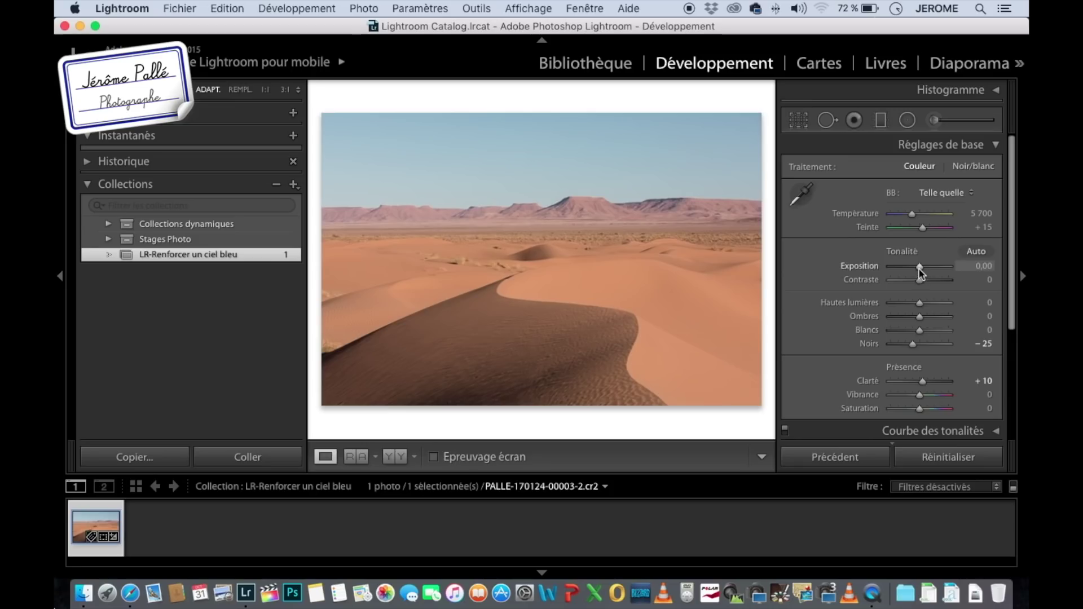
- Try raising the photo's overall exposure to +2,00 and +1,35, resetting it to 0 each time
mouse_move(919, 269)
mouse_down()
mouse_move(901, 273)
mouse_move(933, 272)
mouse_up()
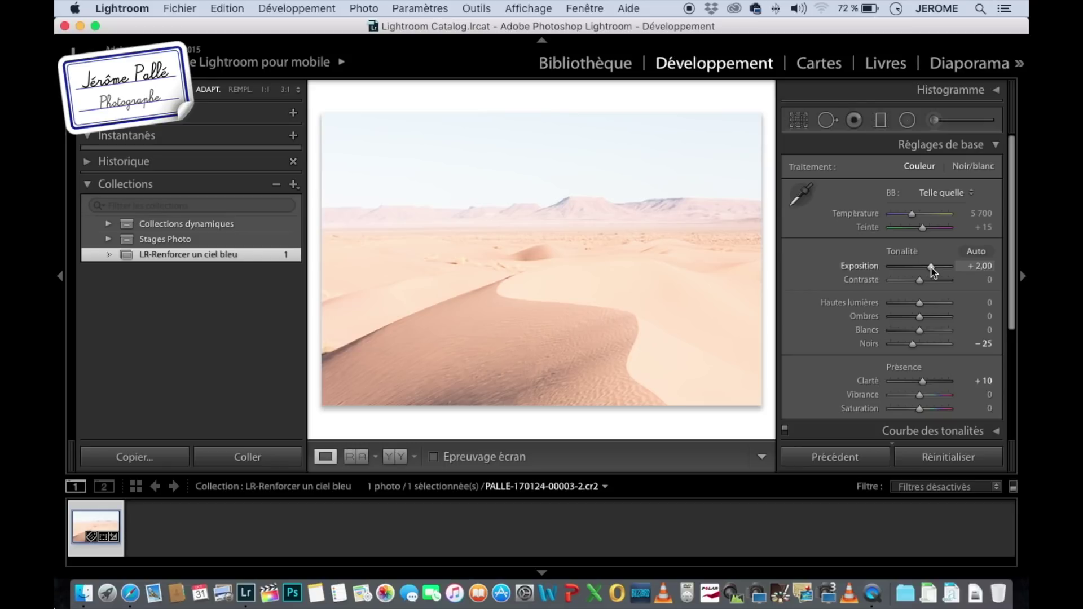
double_click(869, 273)
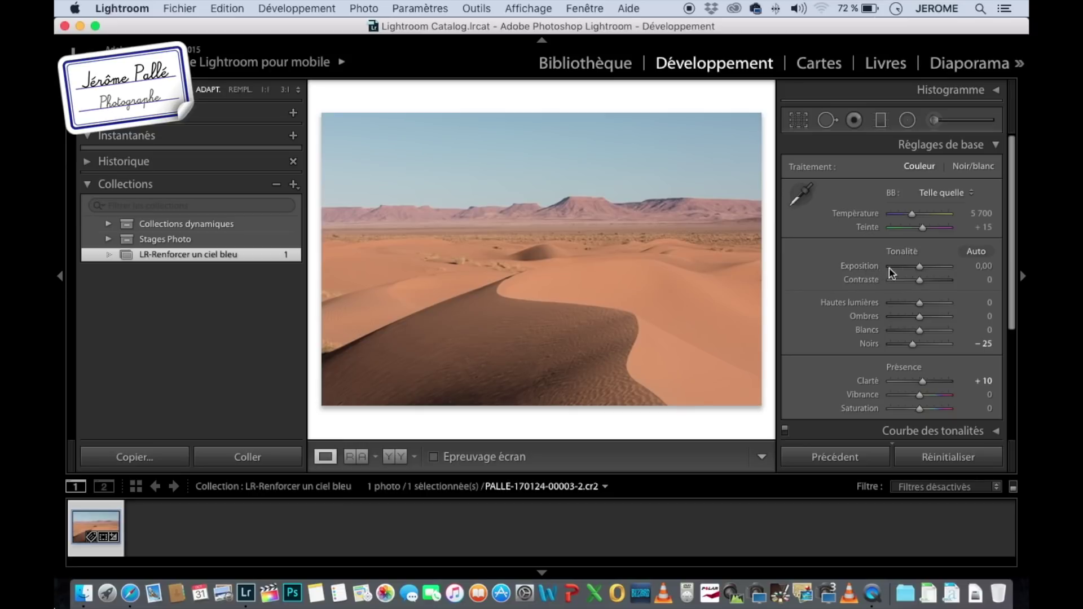
click(920, 271)
drag(921, 276, 928, 271)
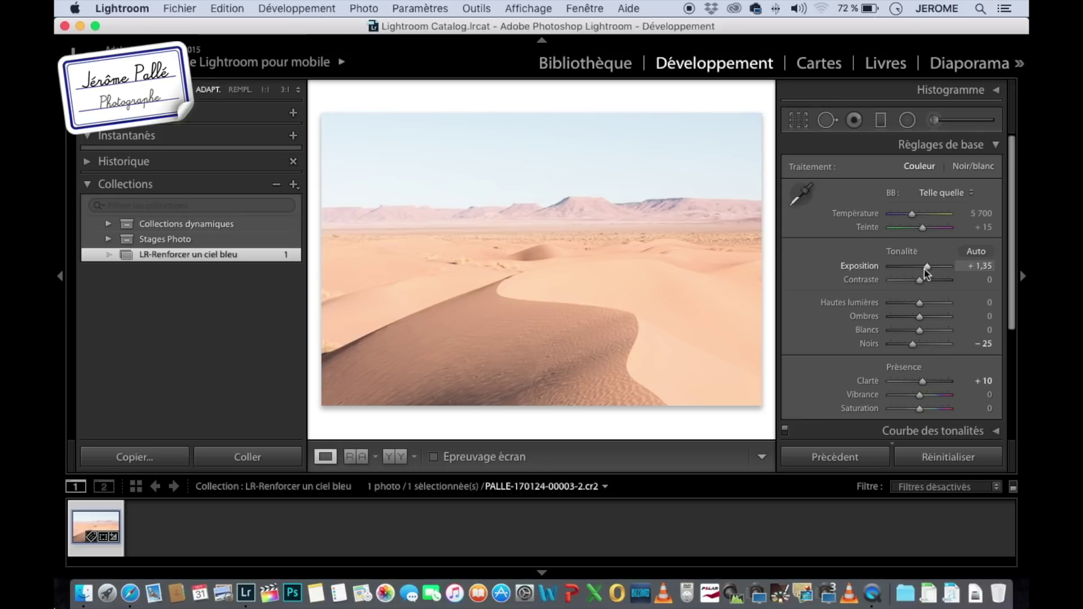
double_click(876, 269)
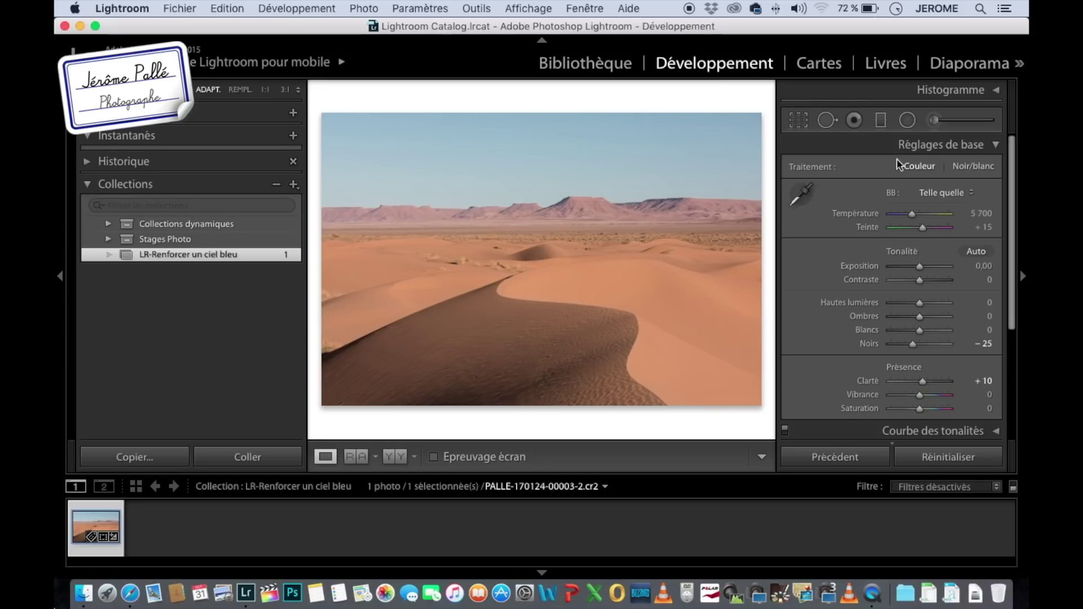
- Try an adjustment brush stroke with exposure 1,00 across the sky and undo it
click(935, 120)
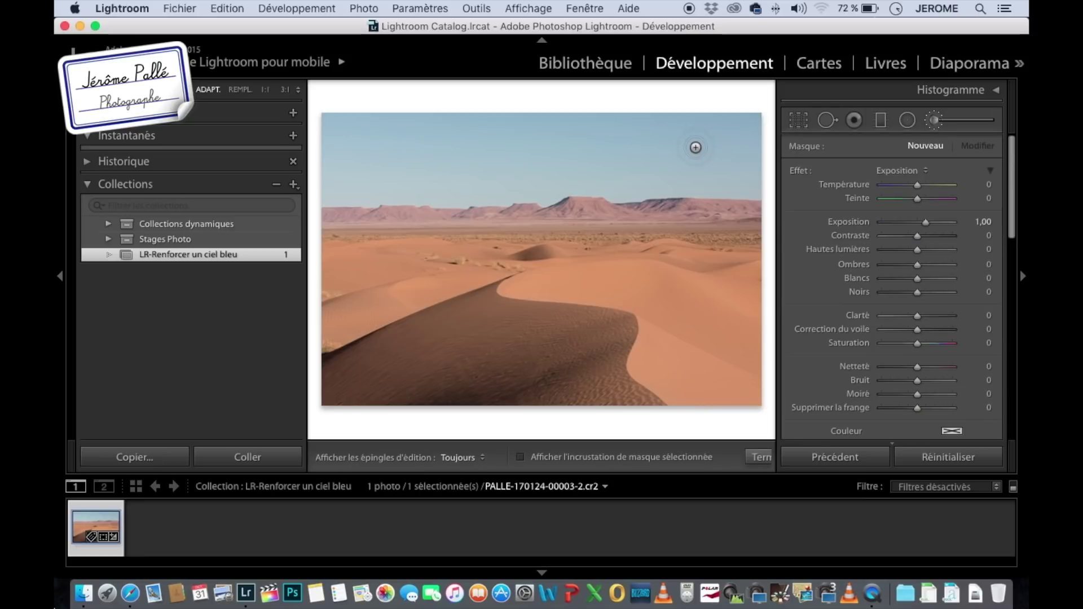
mouse_move(711, 145)
mouse_down()
mouse_move(404, 141)
mouse_move(684, 150)
mouse_move(453, 150)
mouse_up()
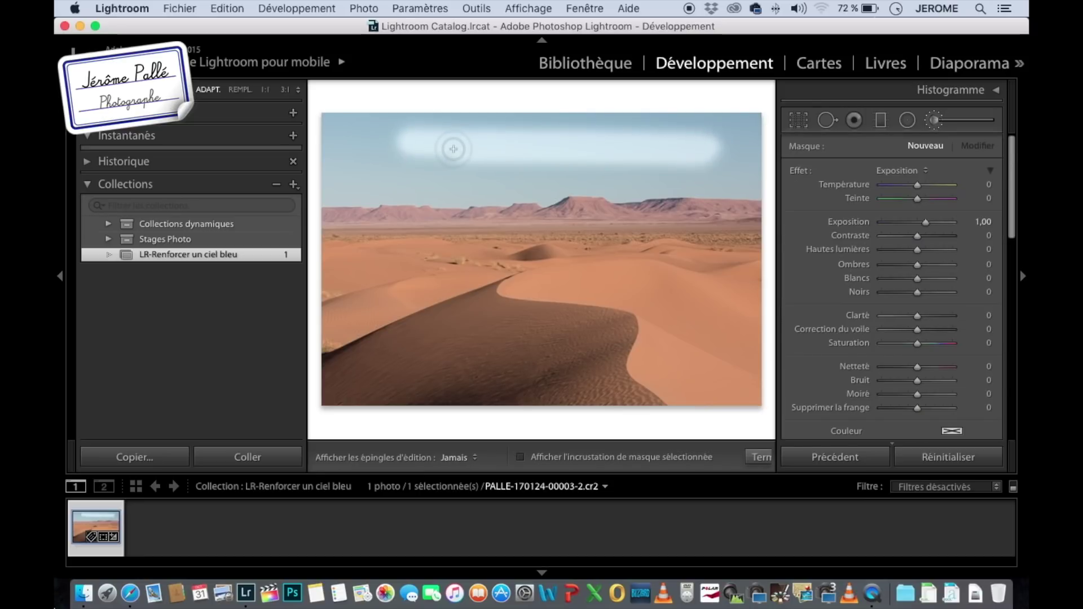
key(h)
key(super+z)
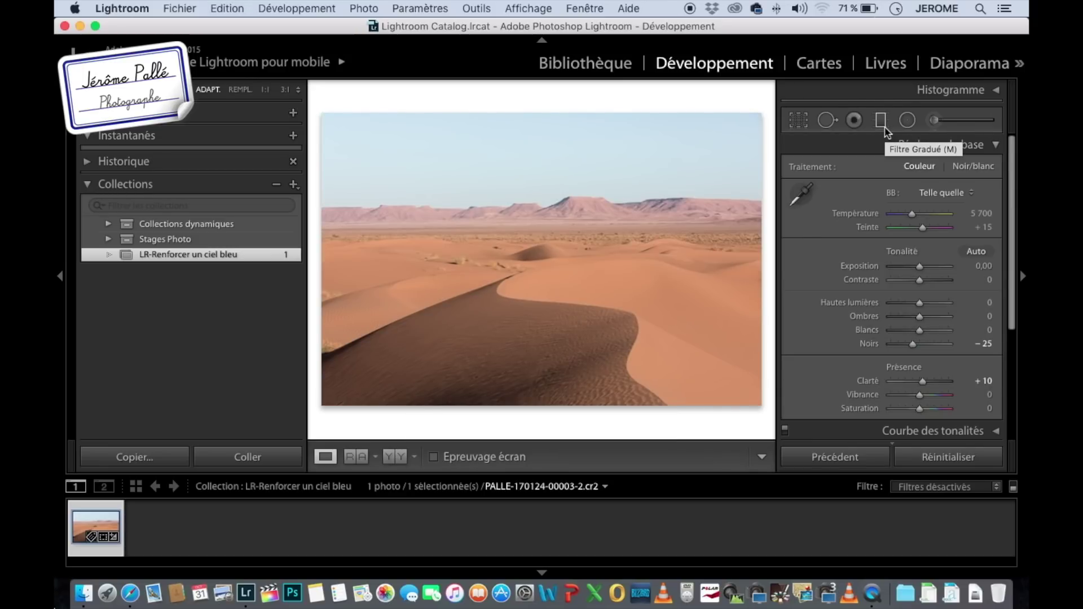
- Try a graduated filter over the sky with its exposure at −0,69, and leave the filter tool
click(883, 126)
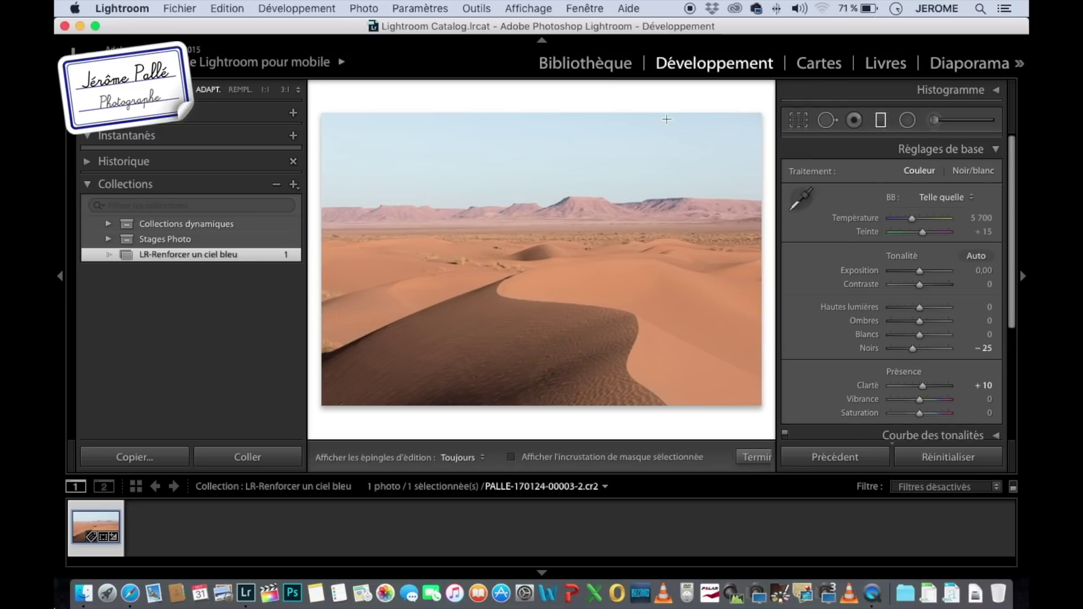
mouse_move(543, 211)
mouse_down()
mouse_move(547, 169)
mouse_move(547, 242)
mouse_move(552, 141)
mouse_up()
mouse_move(928, 228)
mouse_down()
mouse_move(898, 223)
mouse_move(912, 221)
mouse_up()
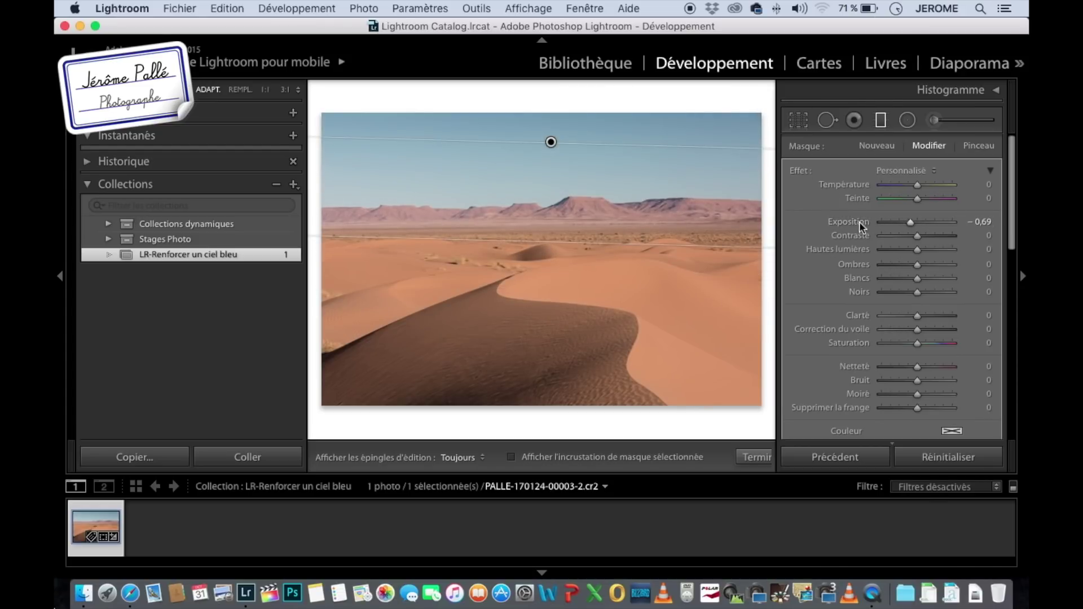
scroll(911, 266, down, 3)
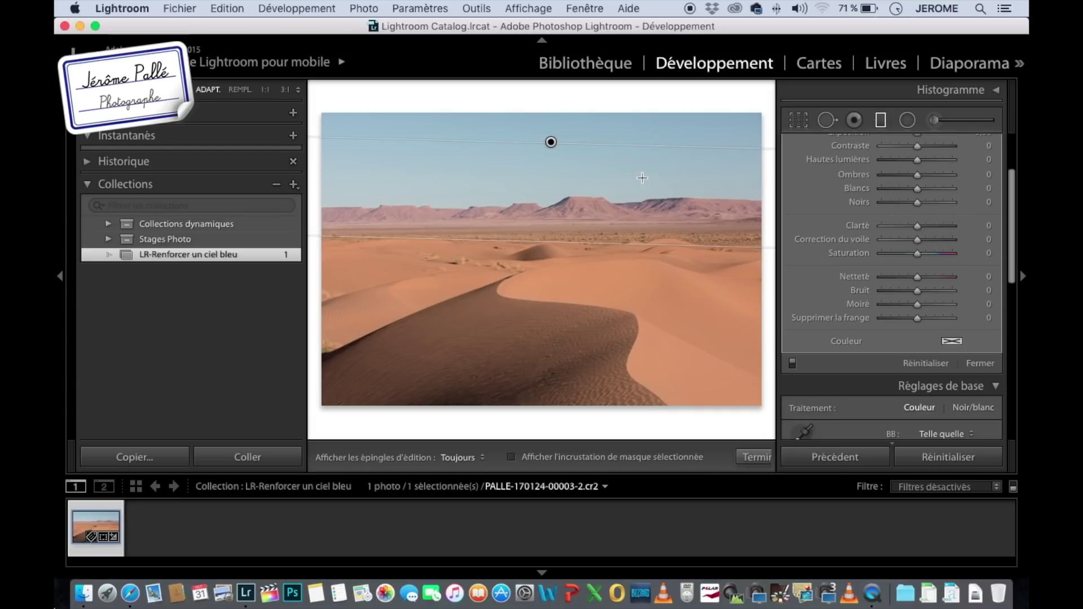
scroll(809, 261, down, 3)
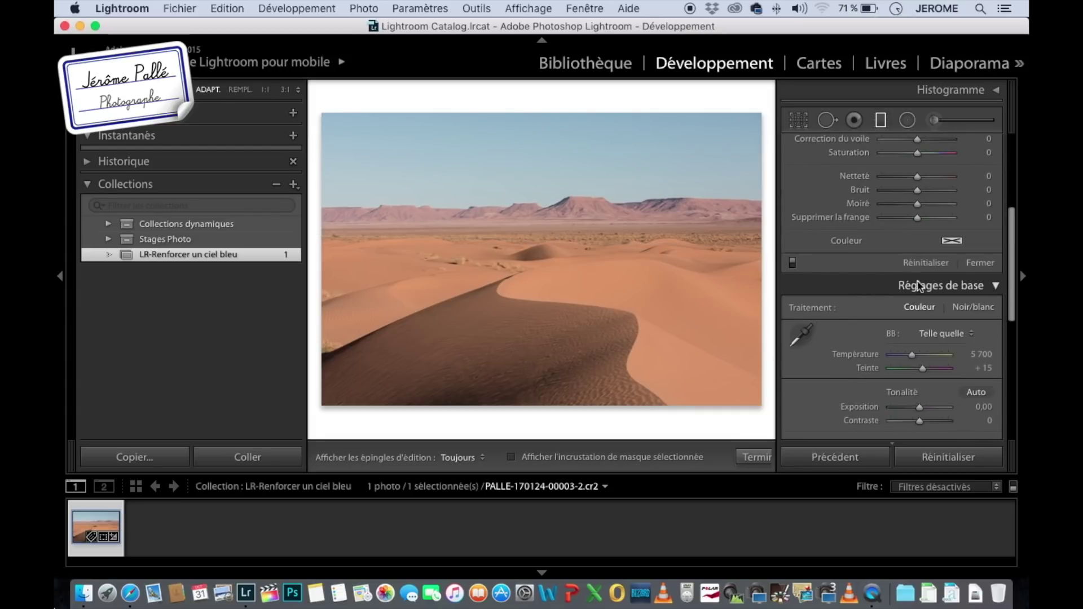
click(996, 287)
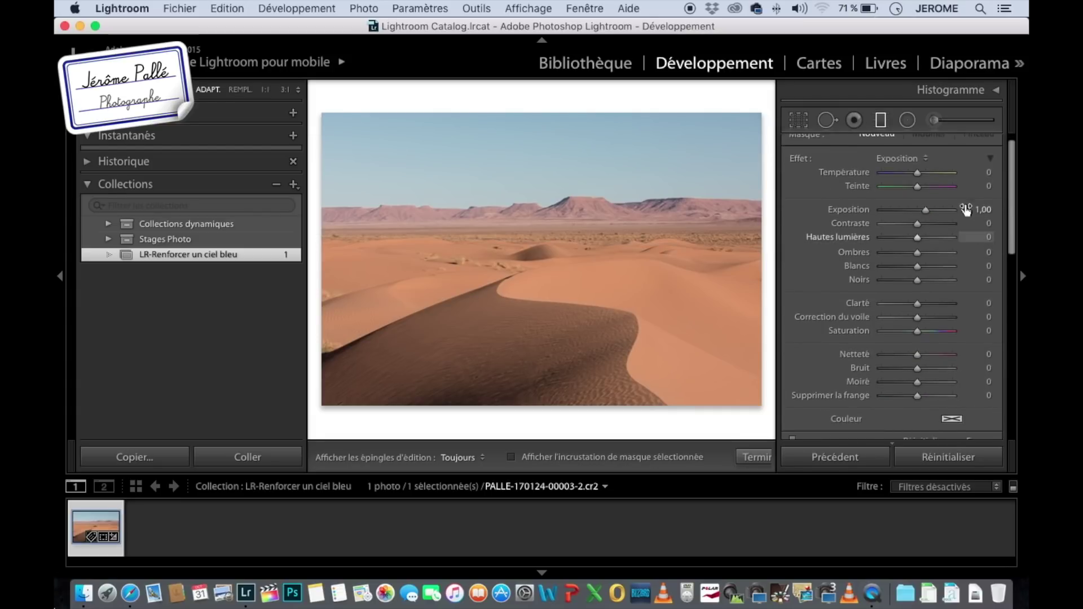
key(m)
- Expand the TSL adjustments, show the Luminance group and activate its targeted adjustment tool
scroll(953, 225, down, 5)
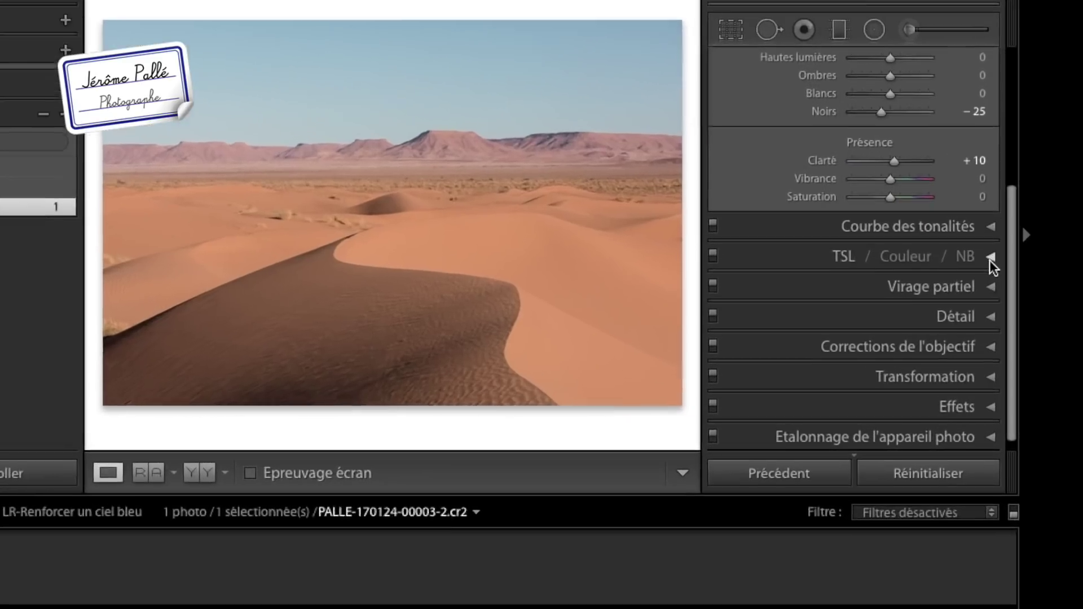
click(994, 297)
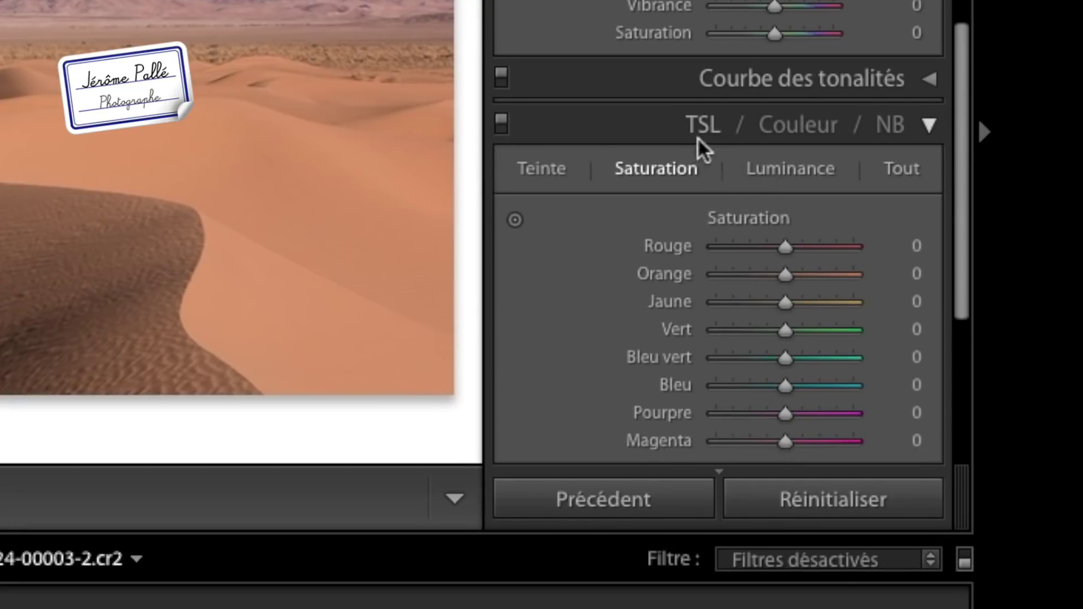
click(807, 180)
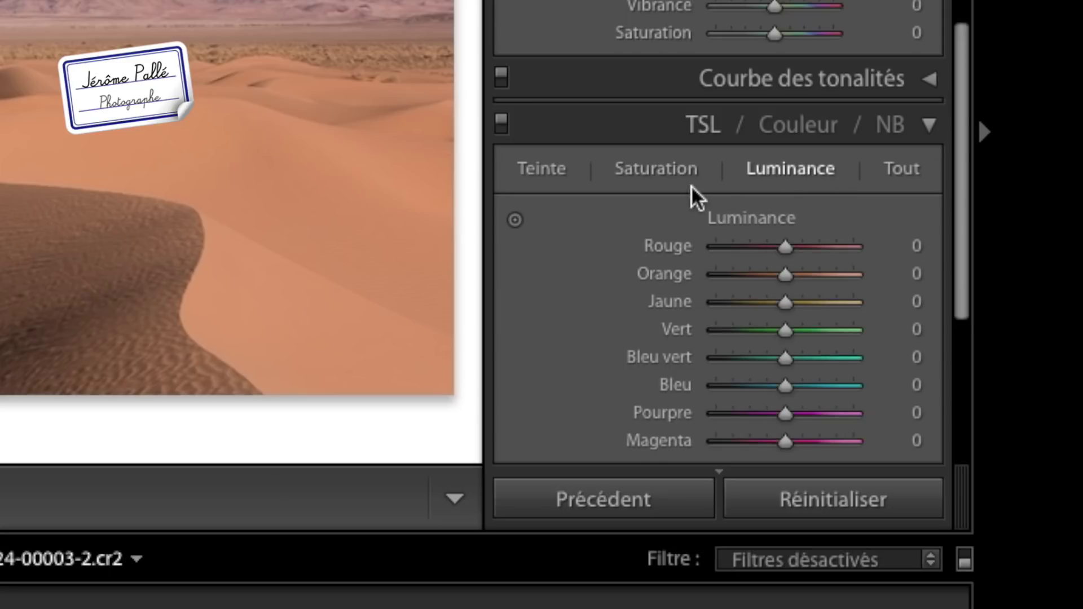
scroll(789, 203, down, 1)
click(679, 162)
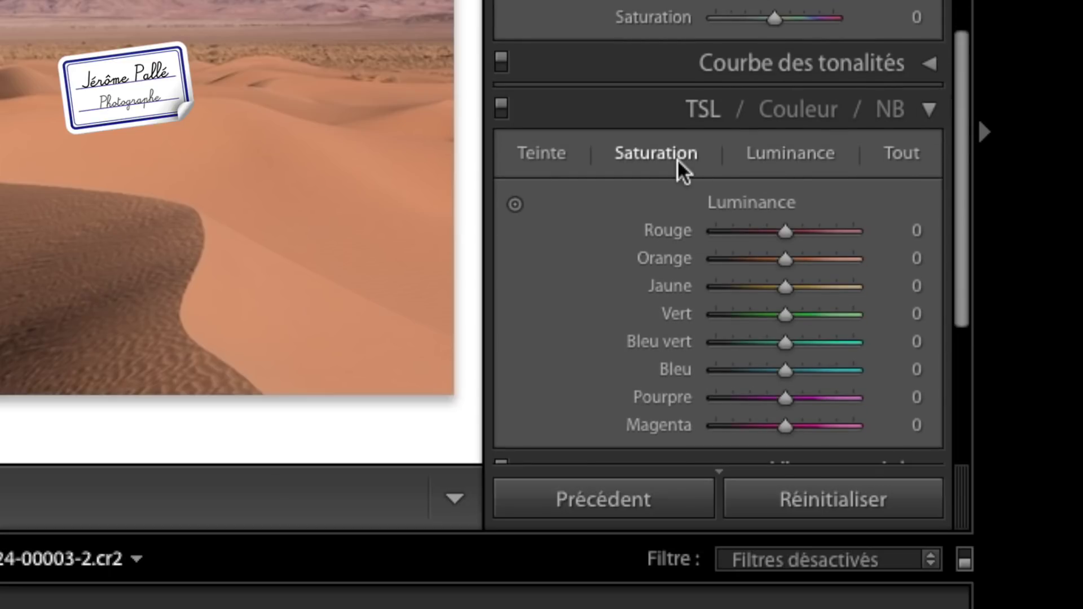
scroll(789, 200, down, 3)
click(805, 108)
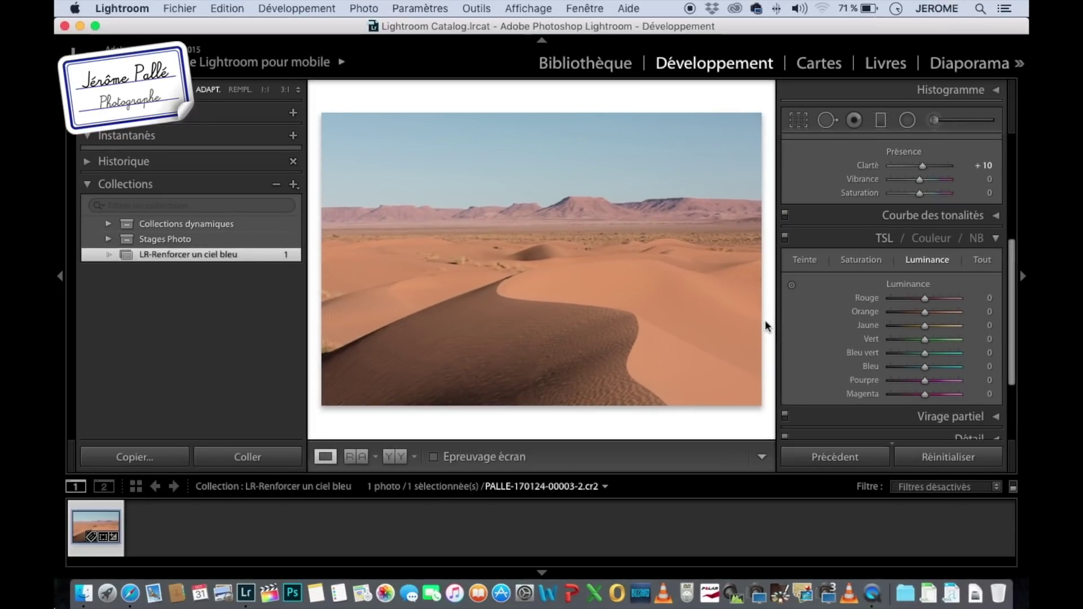
click(792, 285)
click(794, 290)
click(793, 291)
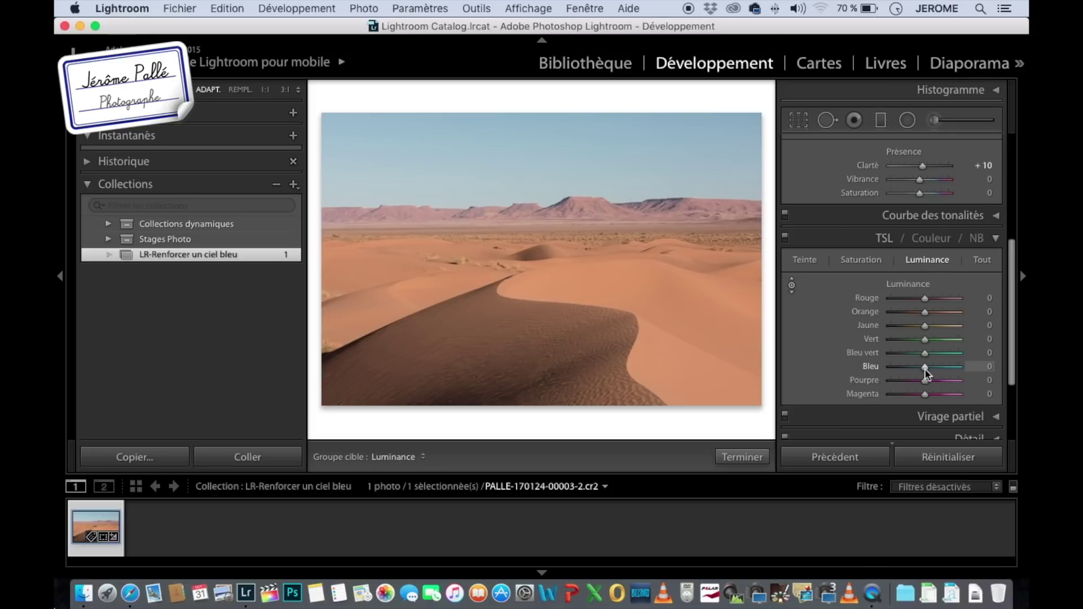
- Darken the sky by lowering luminance of Bleu to −63, Bleu vert to −33 and Pourpre to −28
drag(924, 369, 905, 367)
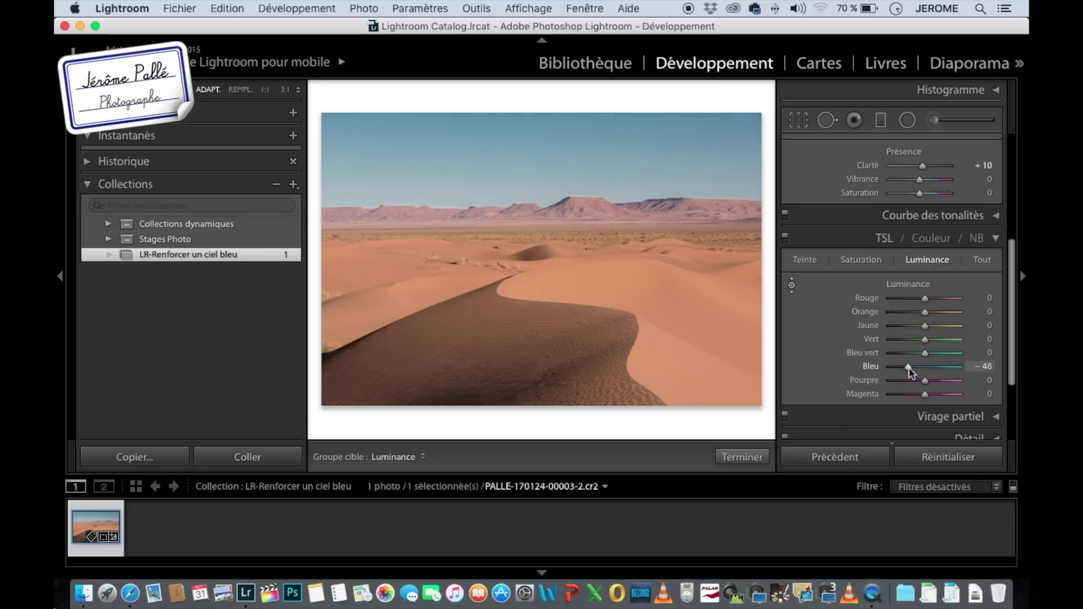
mouse_move(925, 356)
mouse_down()
mouse_move(906, 358)
mouse_move(920, 358)
mouse_up()
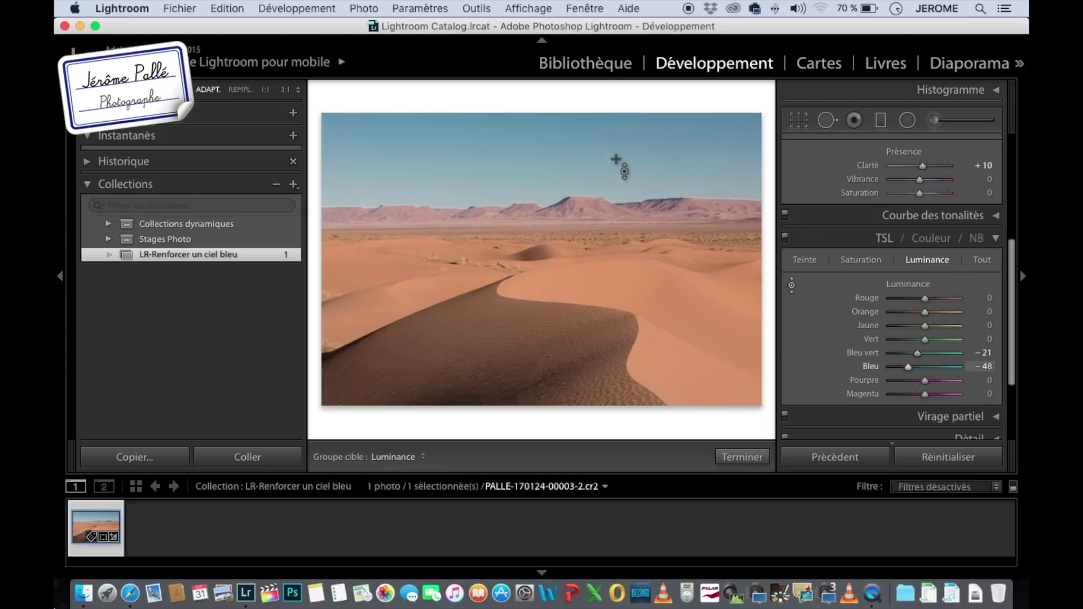
drag(926, 382, 917, 386)
mouse_move(906, 369)
mouse_down()
mouse_move(916, 353)
mouse_move(916, 381)
mouse_up()
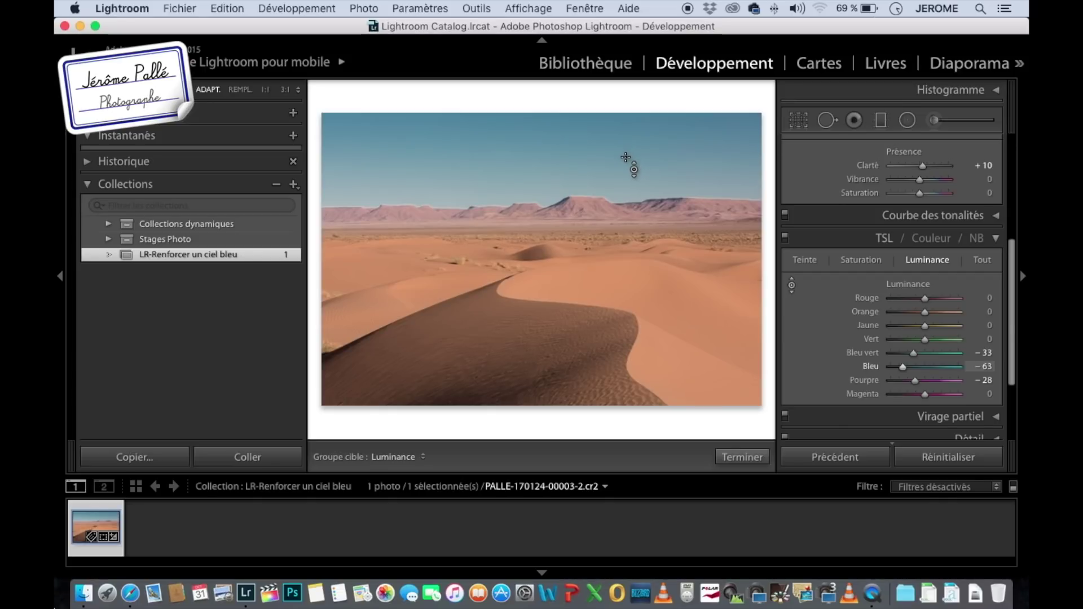
- Try the TSL saturation of Bleu at +59 and +30 with Bleu vert at +11, and reset both to 0
click(874, 265)
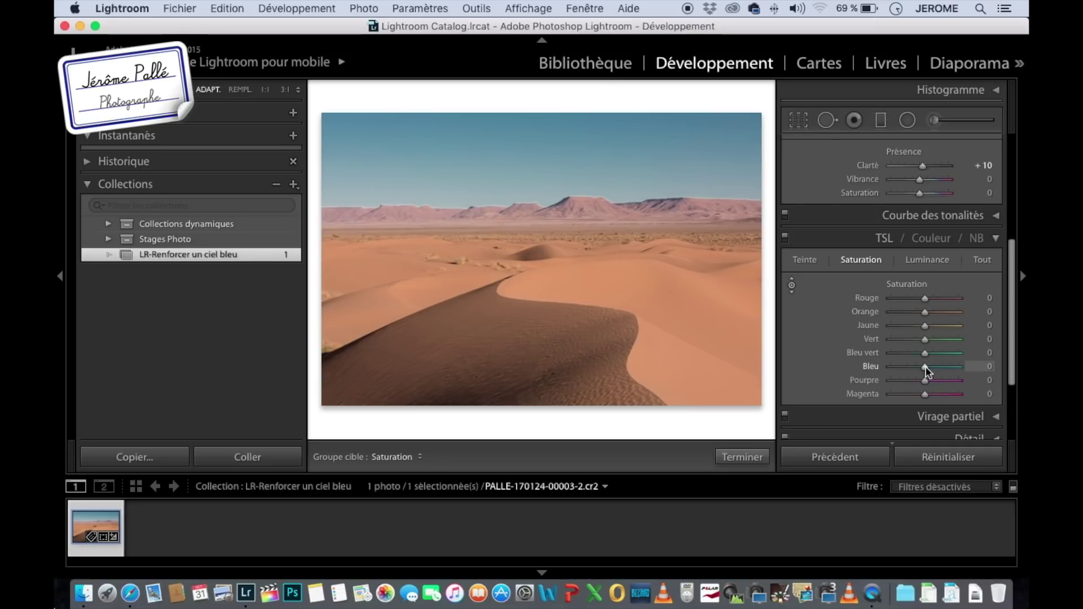
drag(922, 367, 946, 367)
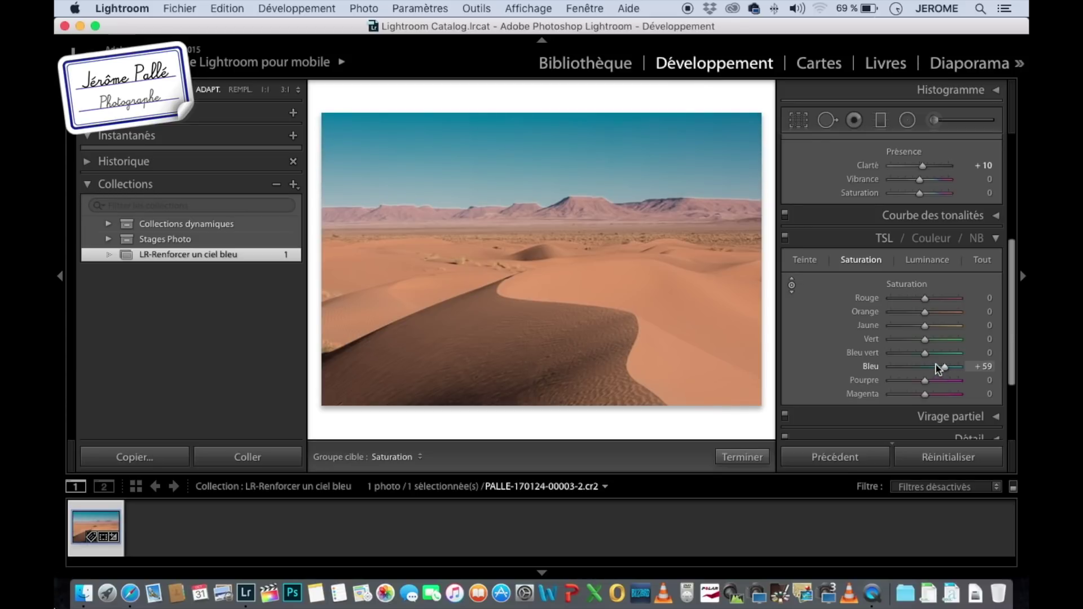
drag(925, 354, 937, 372)
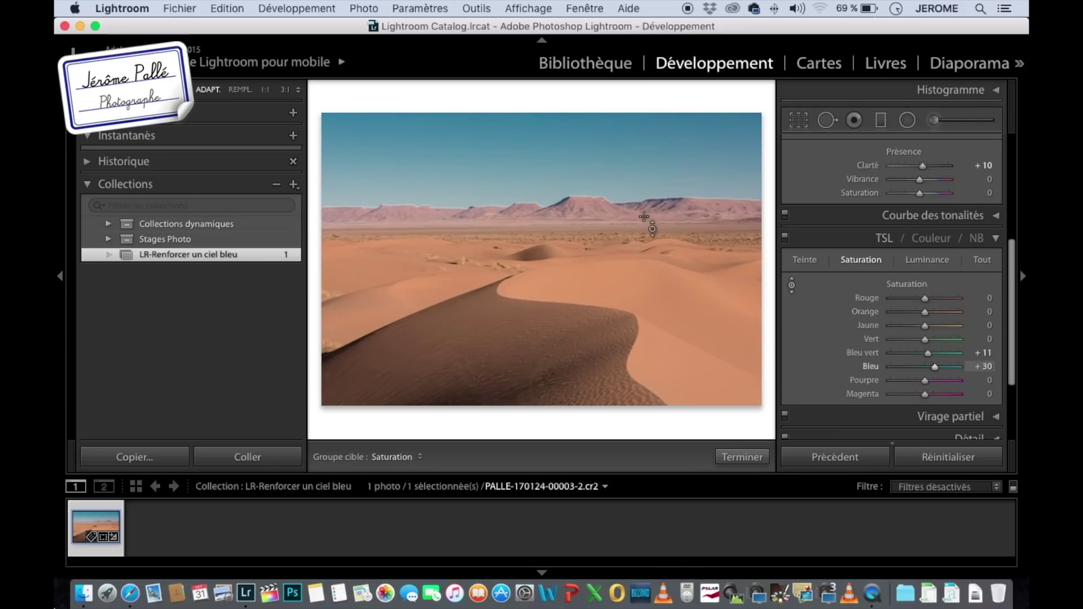
double_click(874, 360)
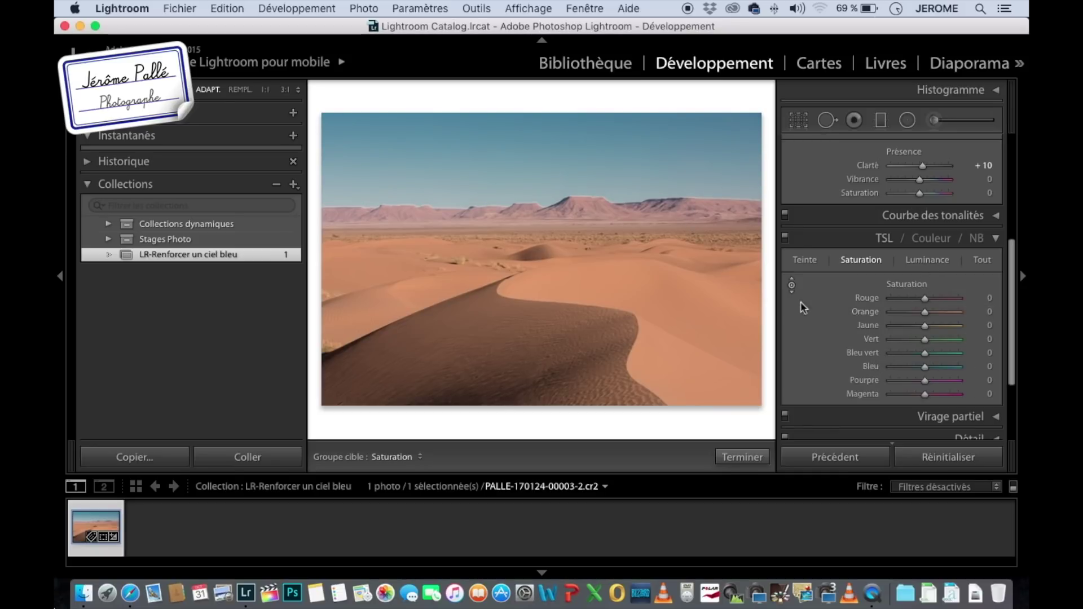
- Leave the TSL targeted adjustment tool and reset all development settings of the desert photo
click(792, 286)
right_click(612, 157)
mouse_move(649, 148)
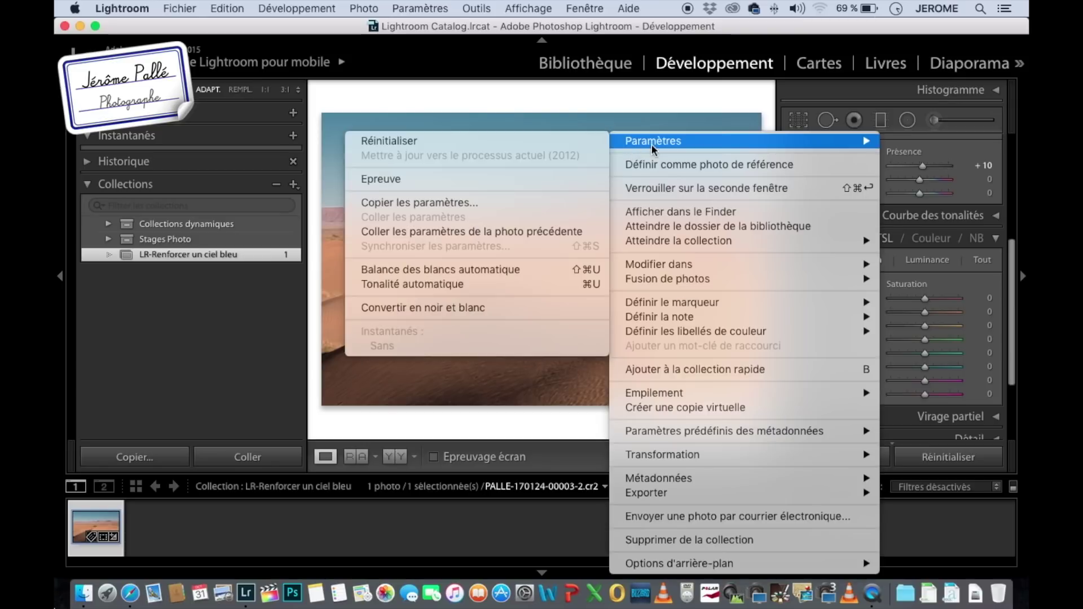
click(519, 148)
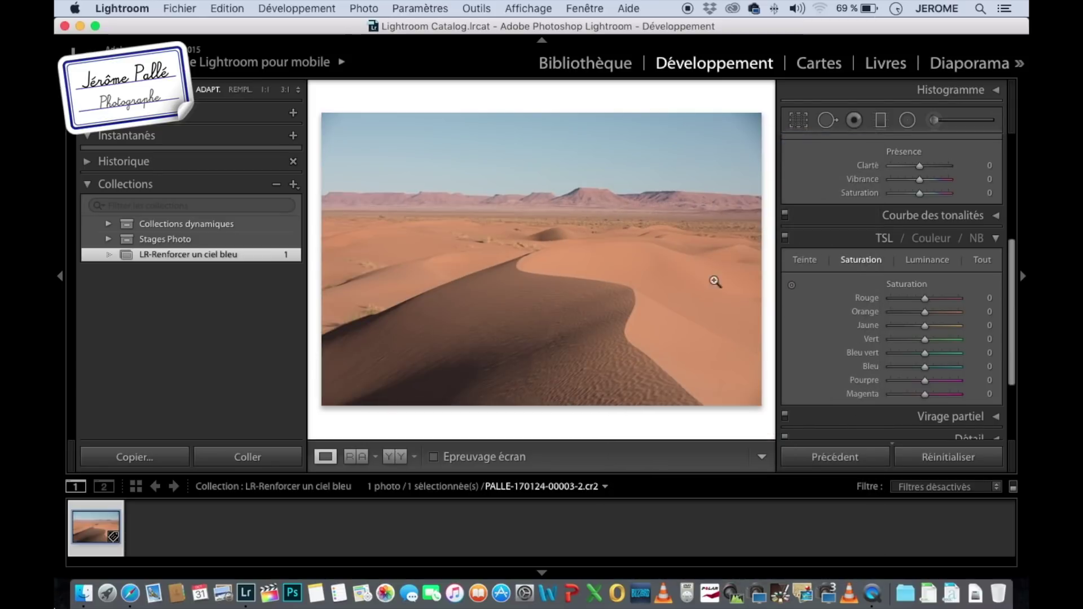
- Try the global Saturation at +55, reset it to 0, and set Vibrance to +71
scroll(841, 327, up, 5)
scroll(938, 368, down, 3)
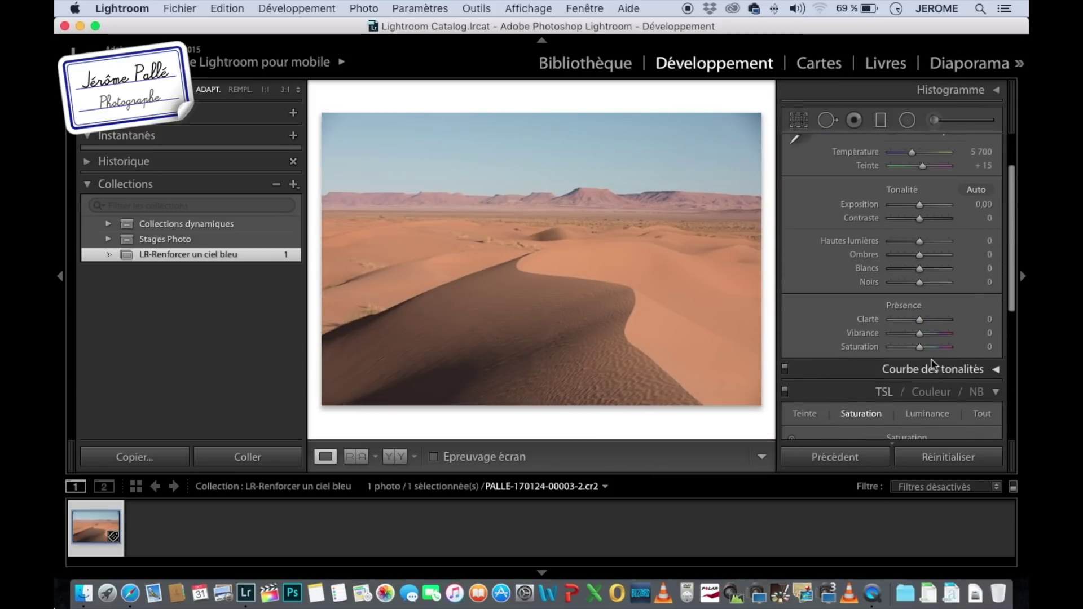
drag(920, 347, 934, 349)
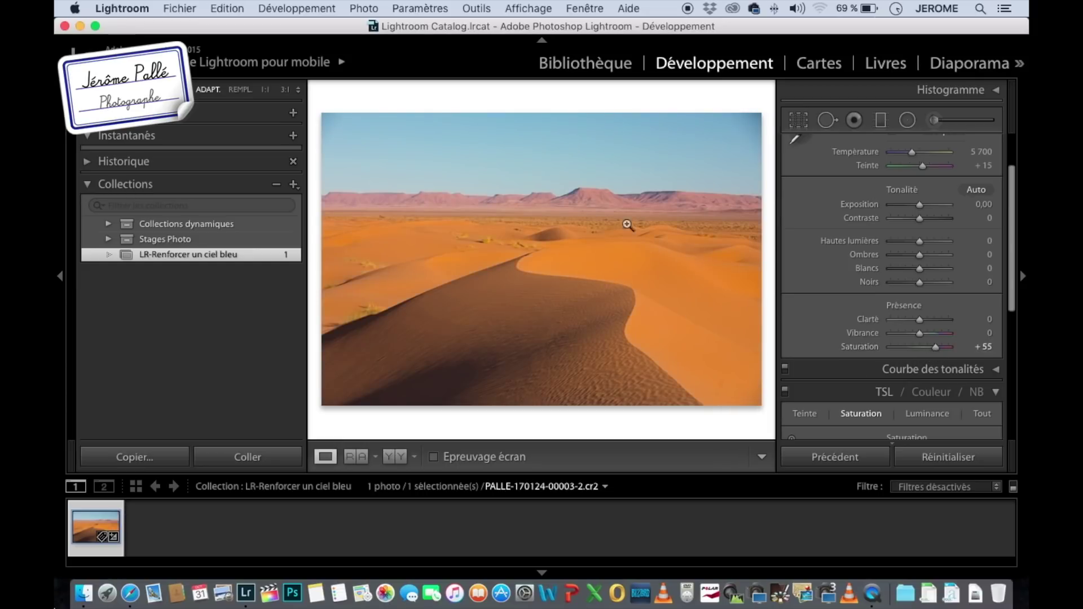
double_click(873, 348)
drag(920, 333, 941, 338)
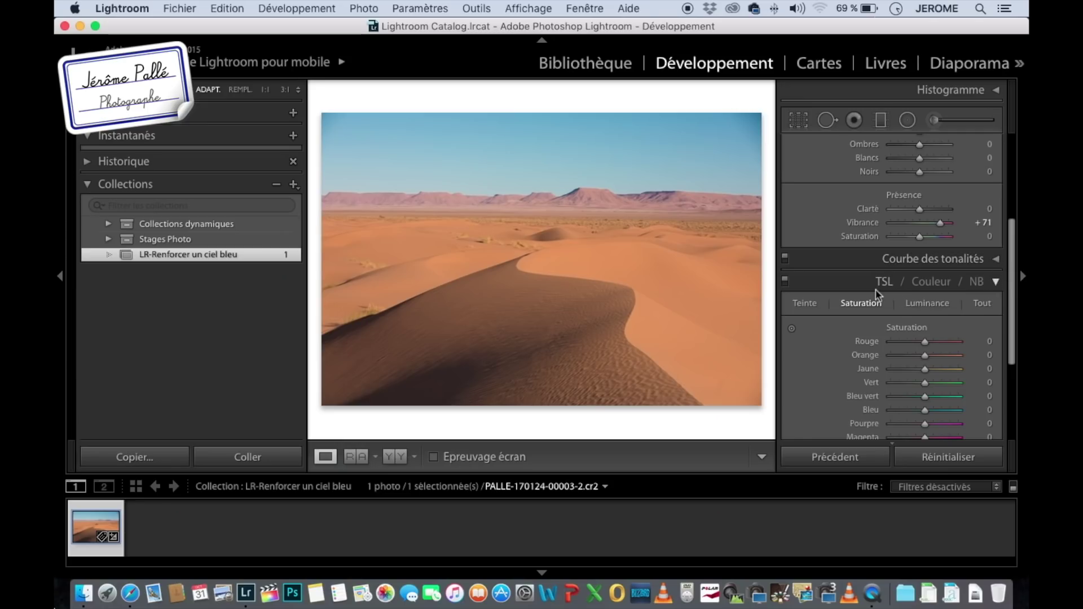
- Draw a graduated filter from the photo's upper edge to below the horizon and set its exposure to −0,35
scroll(890, 294, up, 5)
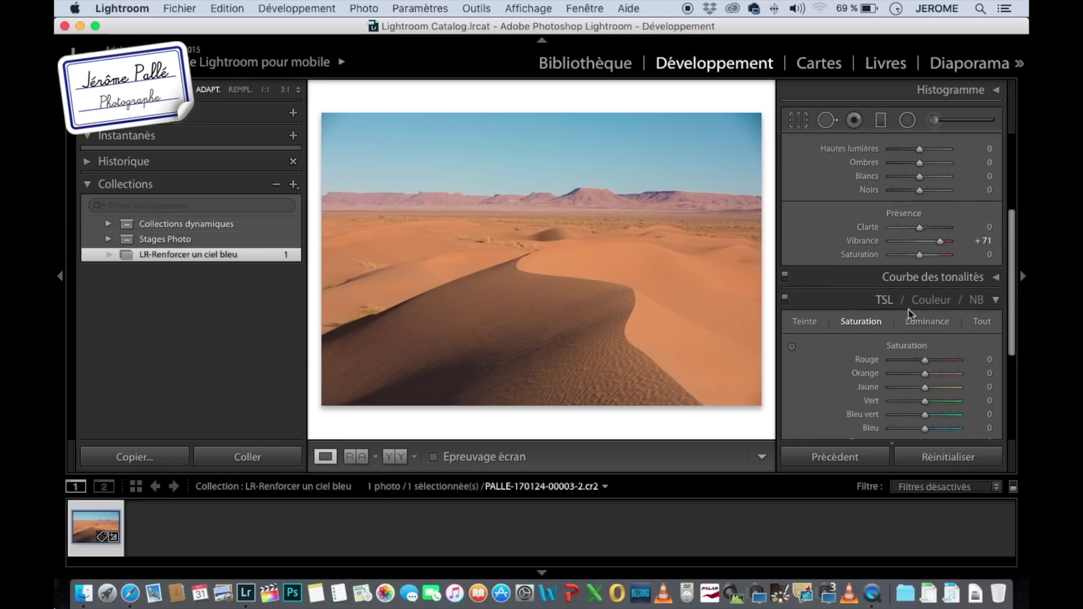
click(882, 127)
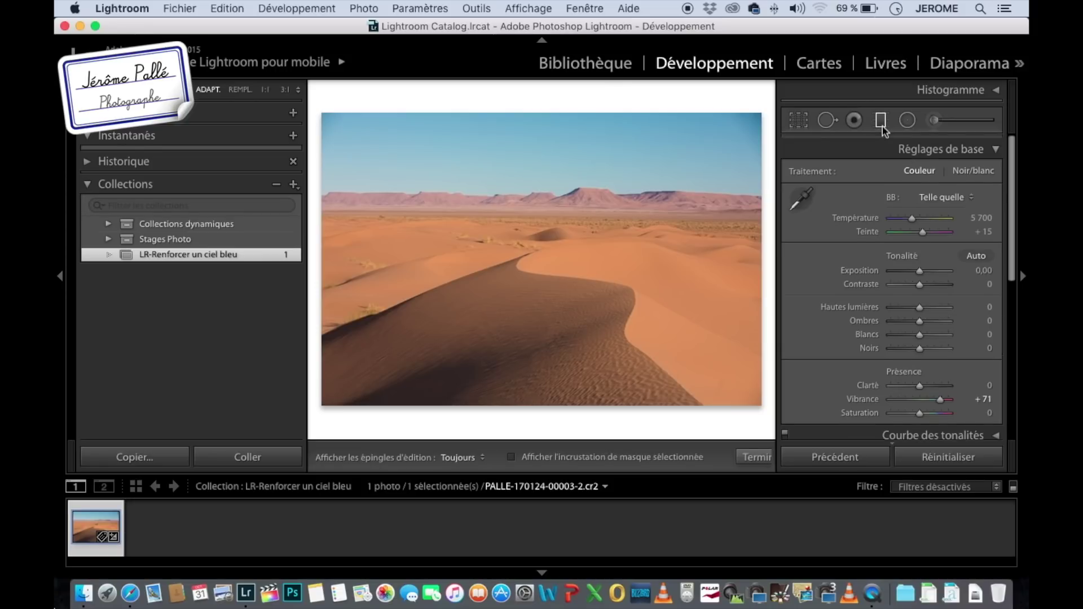
drag(547, 111, 547, 119)
drag(550, 172, 547, 251)
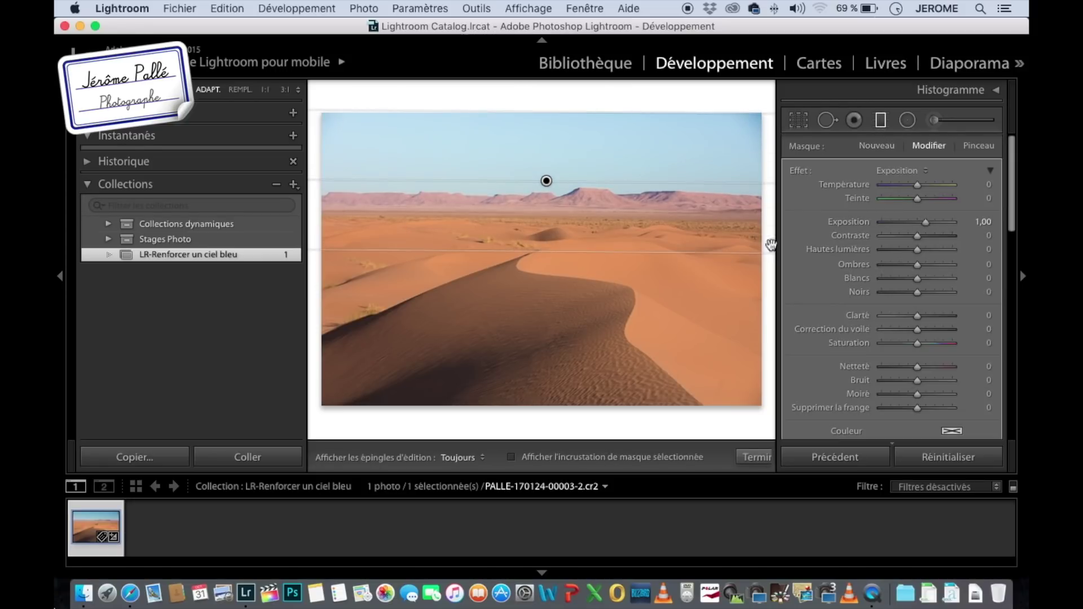
drag(926, 222, 914, 222)
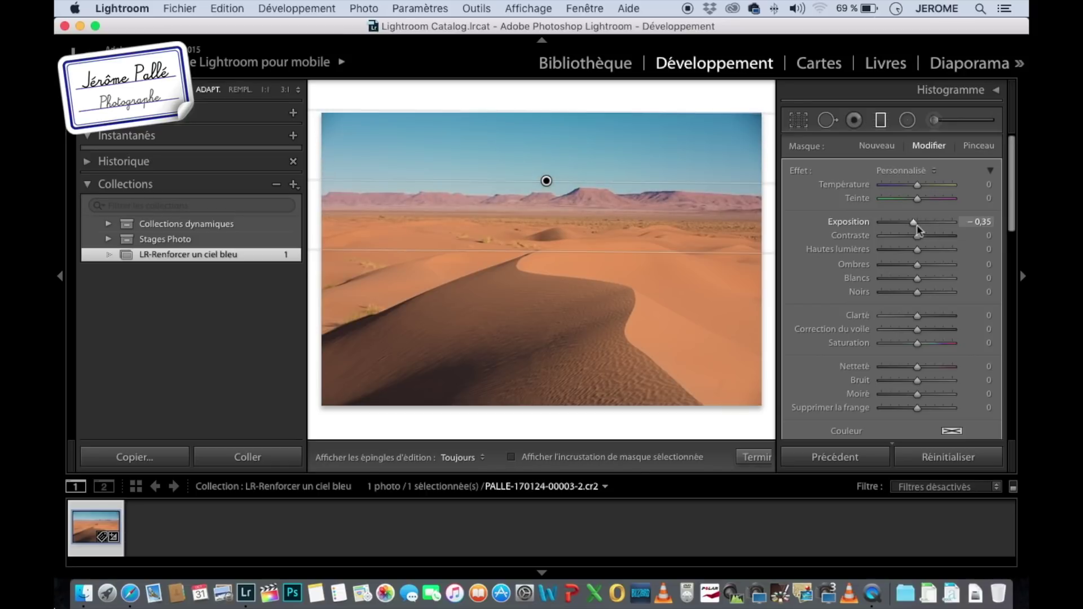
- Try the graduated filter slightly lower with exposure −0,41 and saturation 24, and delete it
scroll(932, 310, down, 2)
scroll(932, 309, down, 1)
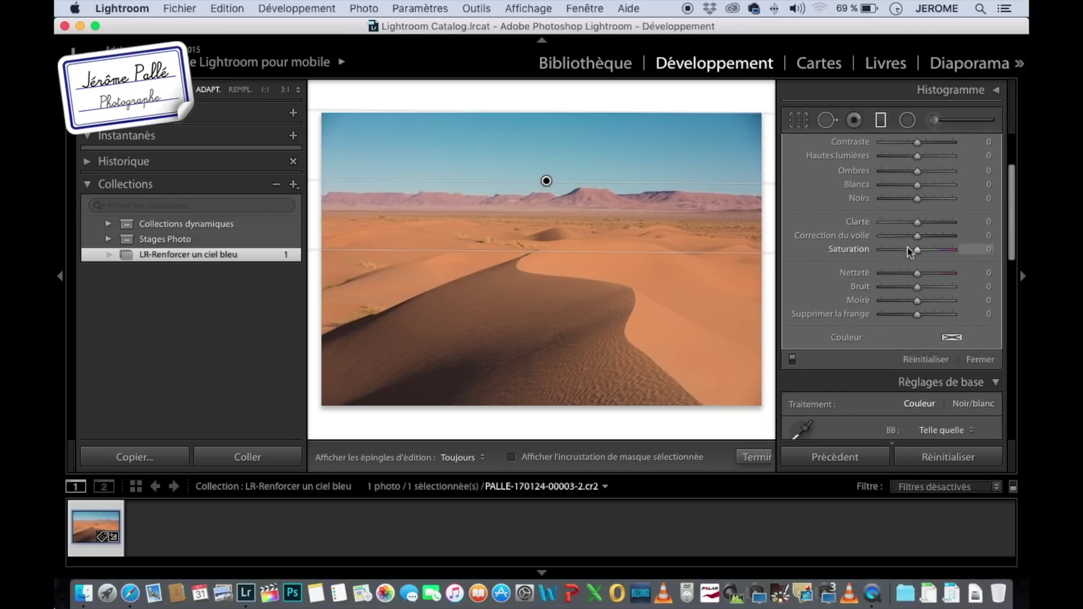
scroll(909, 251, up, 3)
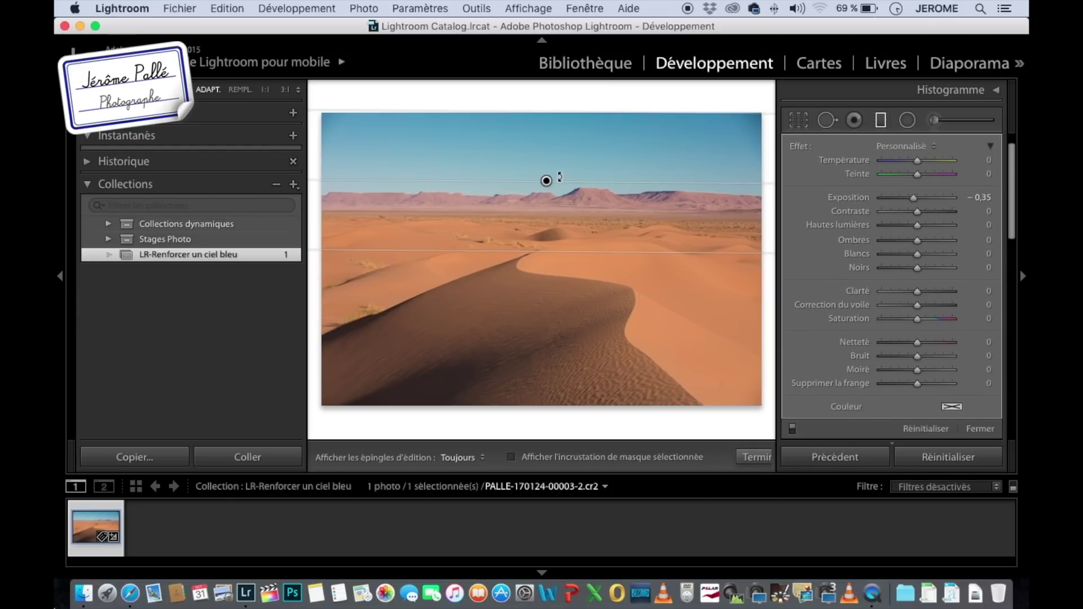
drag(550, 181, 547, 190)
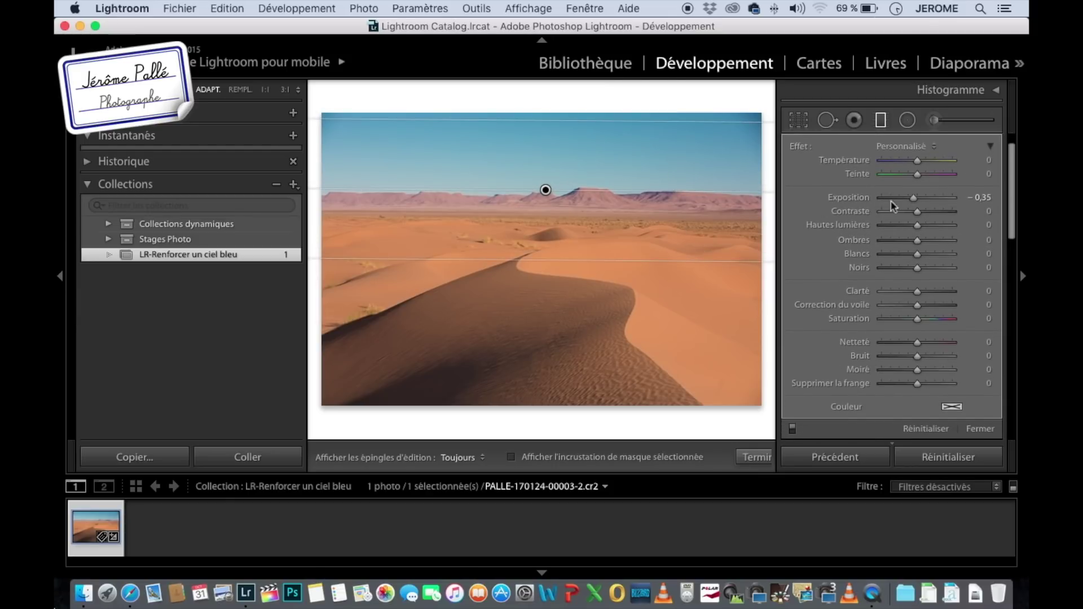
mouse_move(913, 198)
mouse_down()
mouse_move(949, 203)
mouse_move(901, 207)
mouse_move(913, 206)
mouse_up()
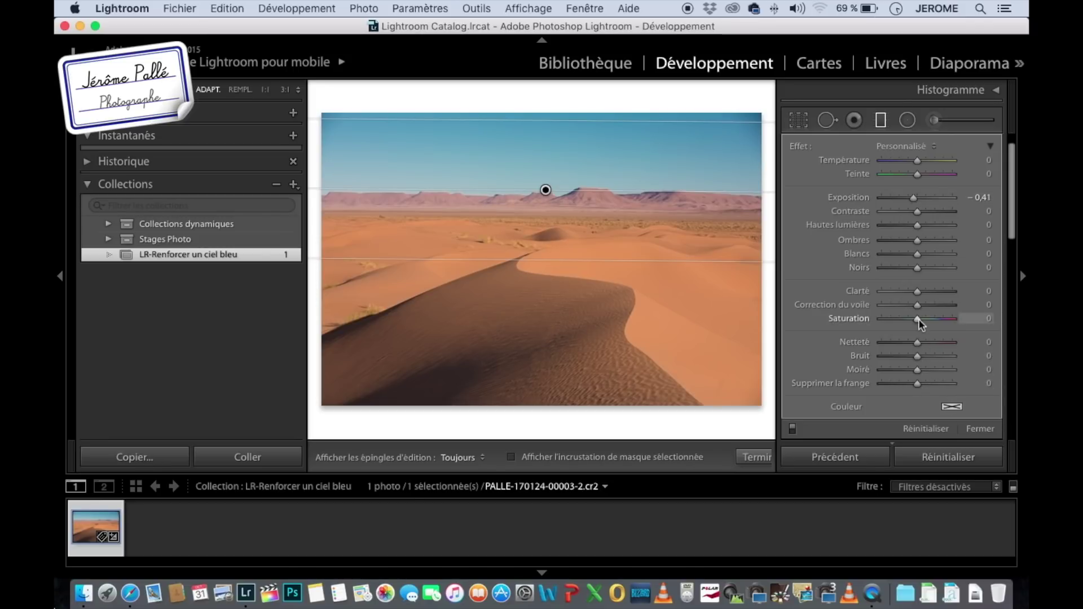
drag(921, 322, 926, 320)
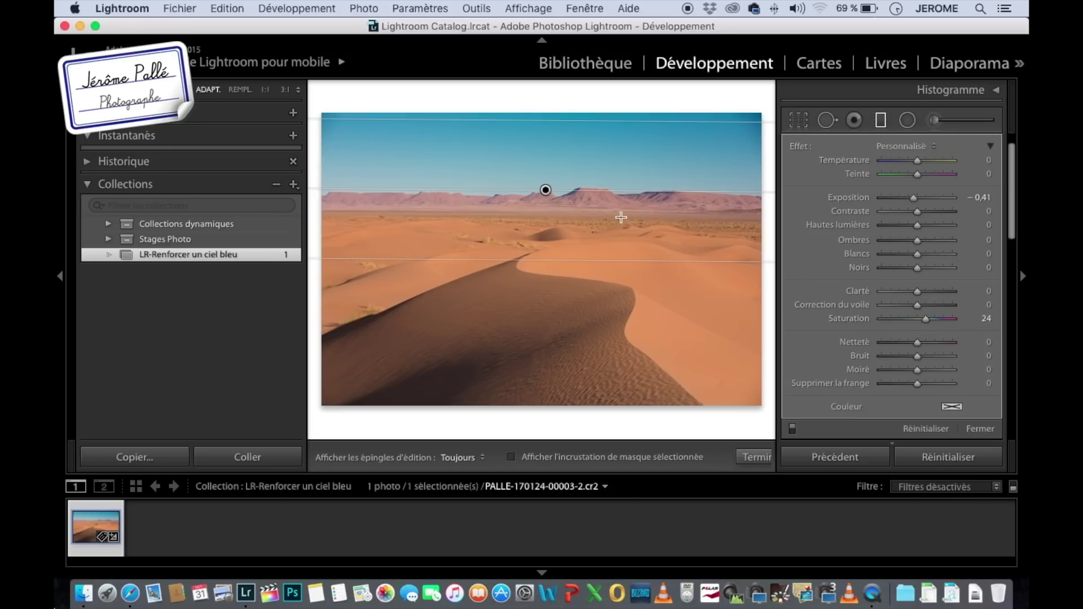
key(Delete)
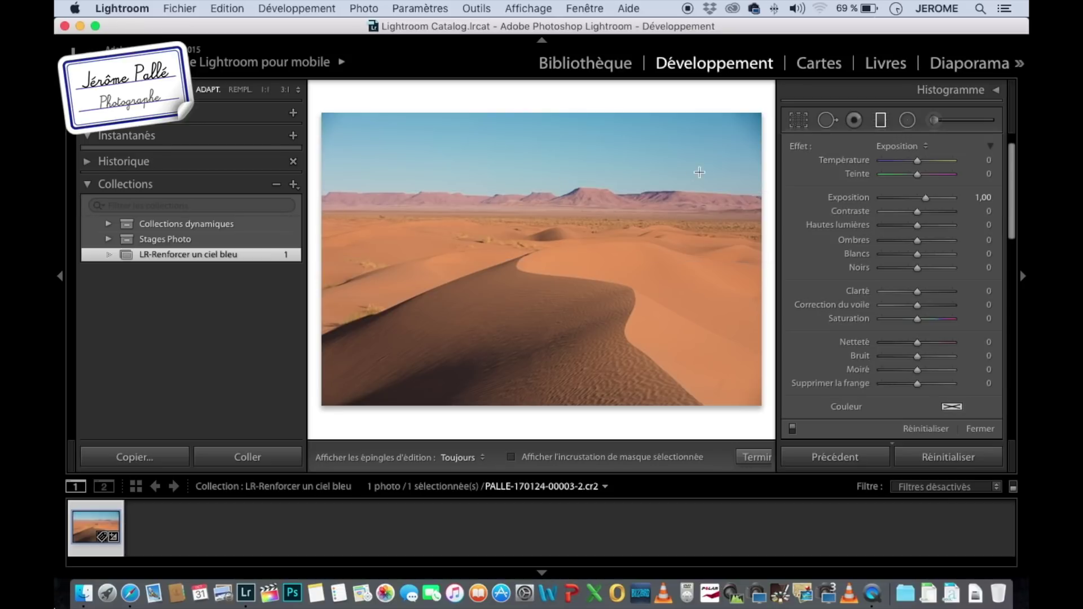
- Draw a new graduated filter over the sky, tint it blue with hue 230 and saturation 100 %, and test its position over the dunes
drag(552, 107, 547, 256)
scroll(939, 372, down, 3)
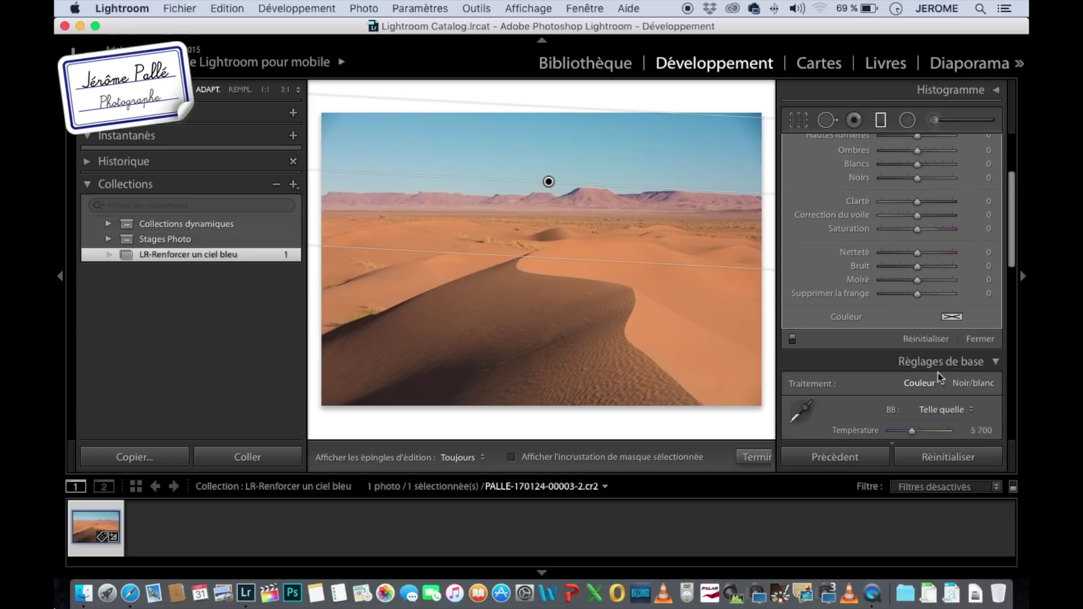
click(952, 318)
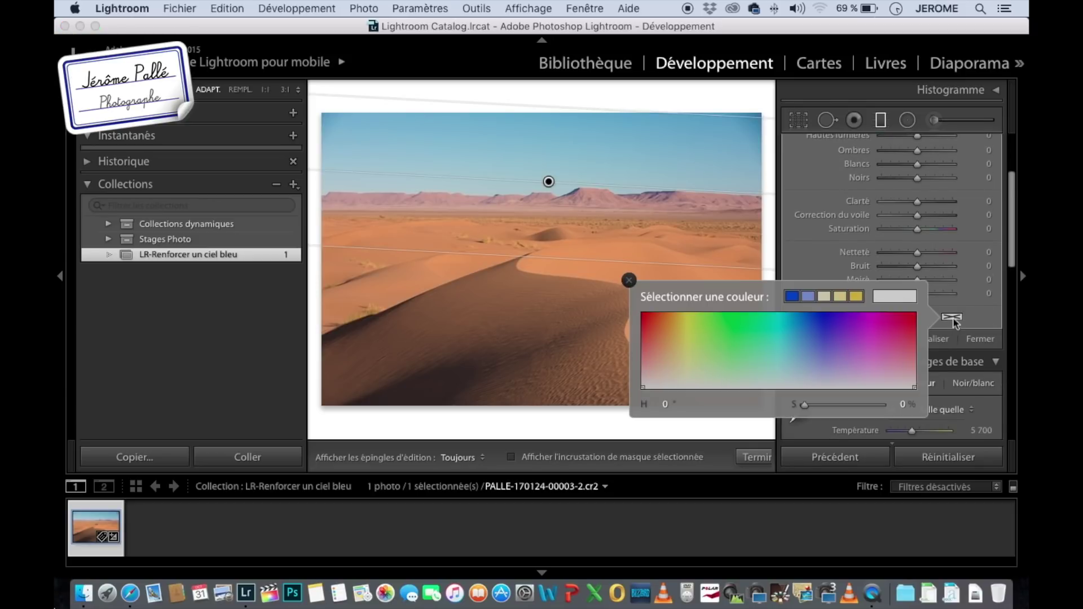
click(791, 296)
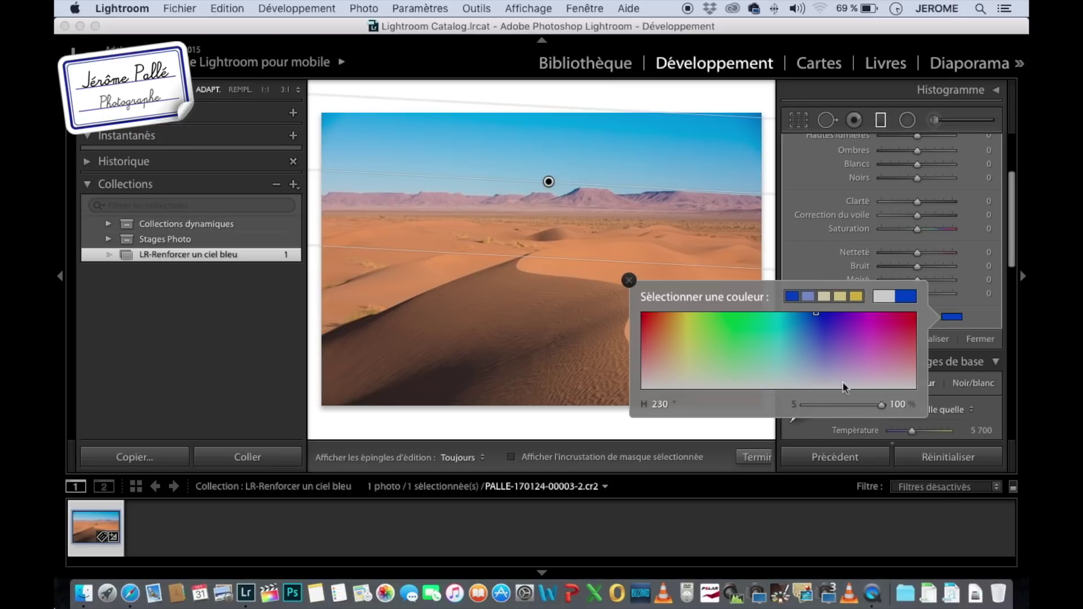
click(536, 266)
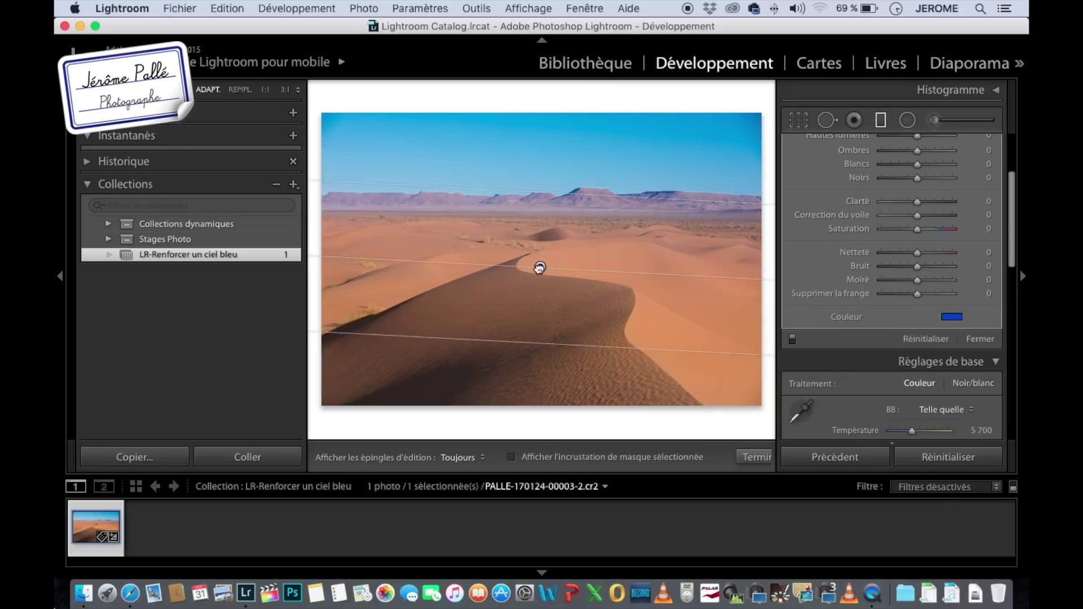
drag(629, 183, 633, 185)
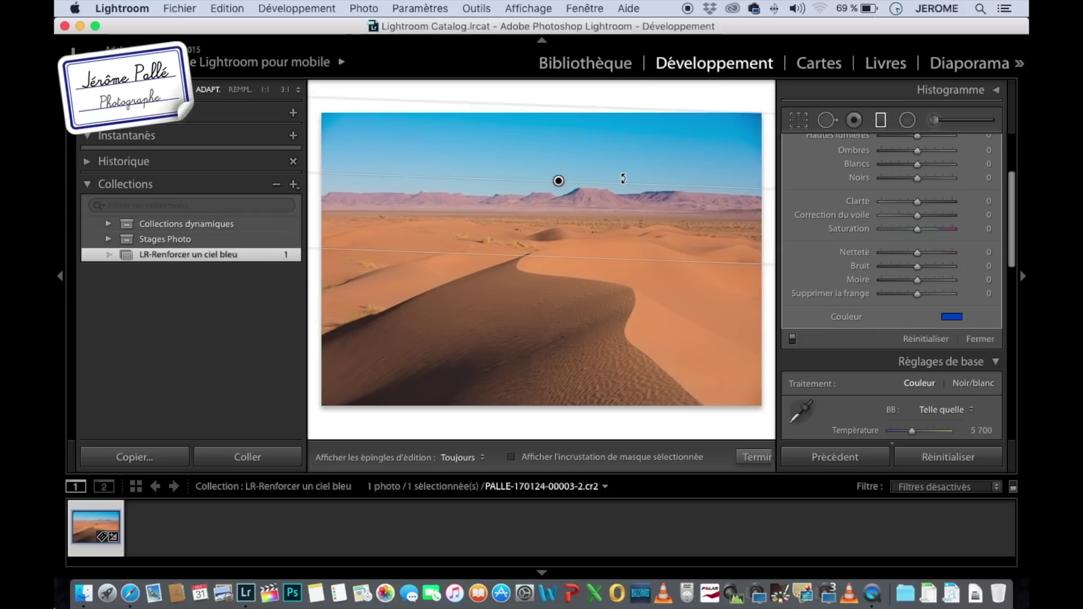
- Try a purple filter tint with hue 280 and saturation 71 %, and return to blue at hue 230 with saturation 53 %
click(952, 318)
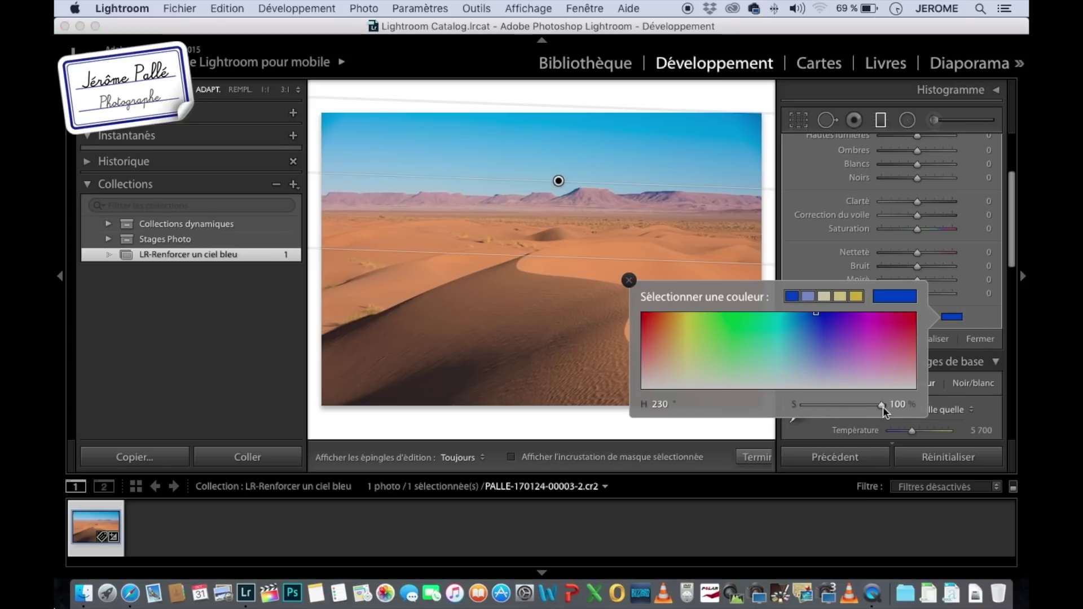
mouse_move(816, 313)
mouse_down()
mouse_move(797, 329)
mouse_move(889, 332)
mouse_move(854, 334)
mouse_up()
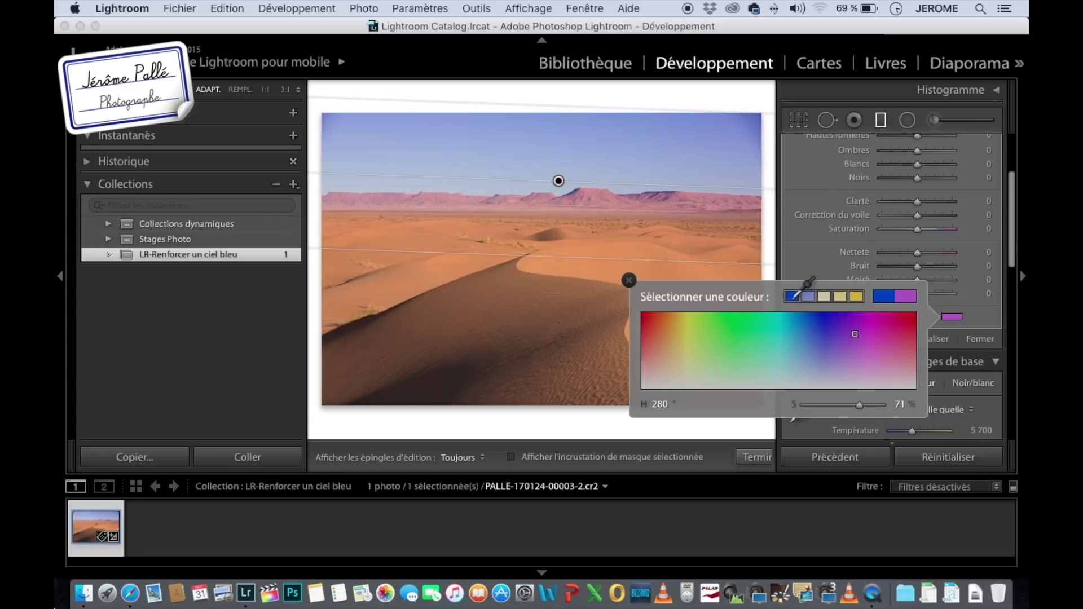
click(796, 294)
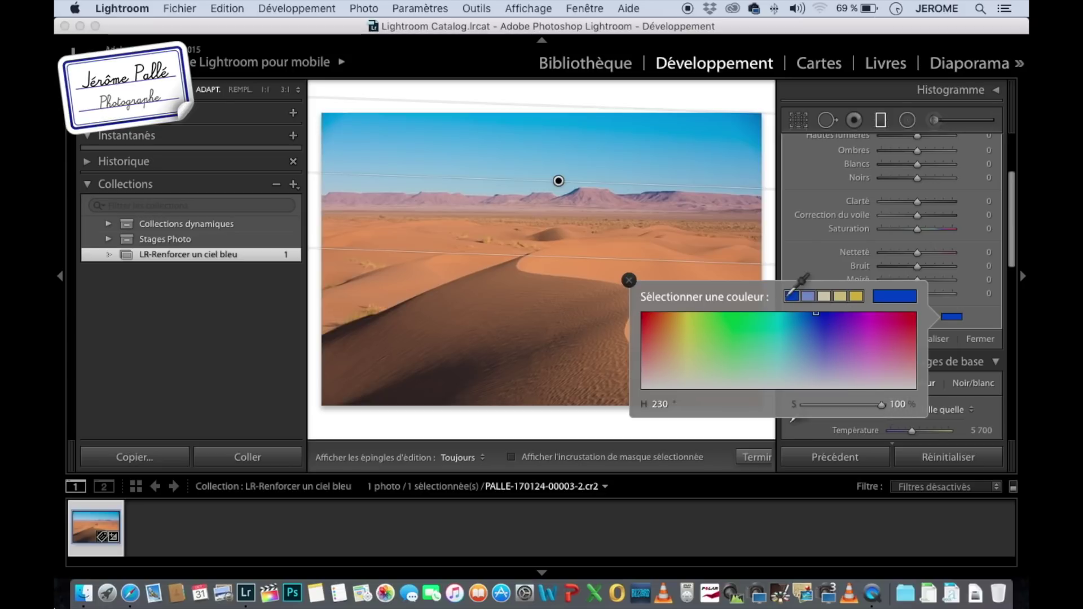
mouse_move(881, 406)
mouse_down()
mouse_move(819, 408)
mouse_move(851, 414)
mouse_up()
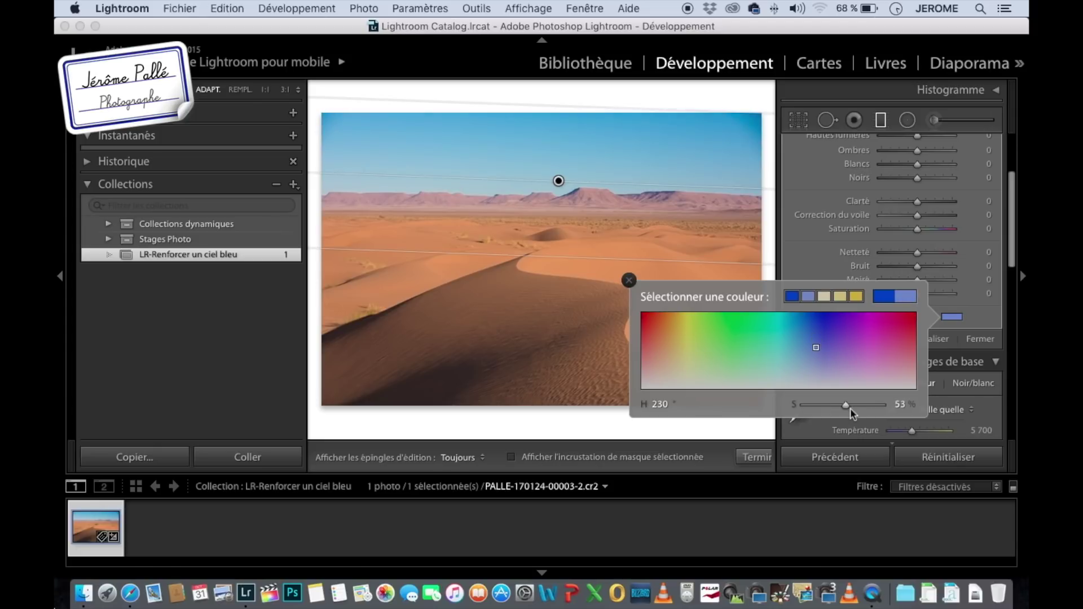